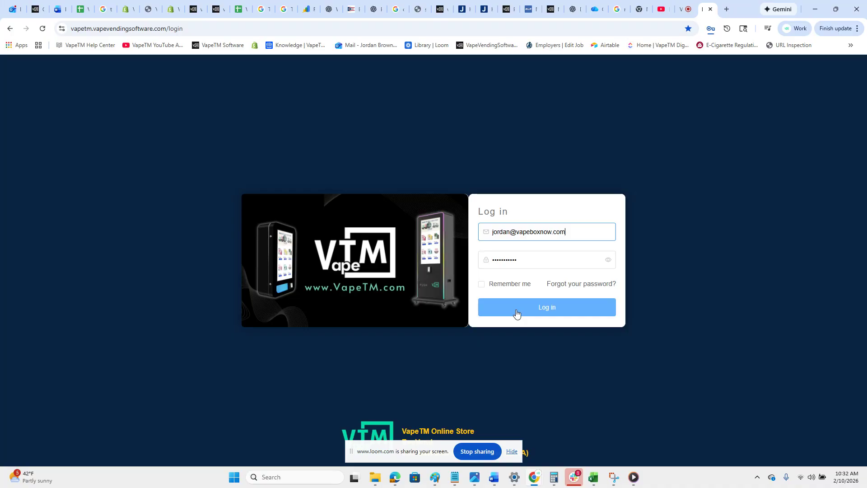
Log in with the filled-in credentials and open the Real Time Transactions page under Sales.
{"action": "left_click", "coordinate": [517, 312]}
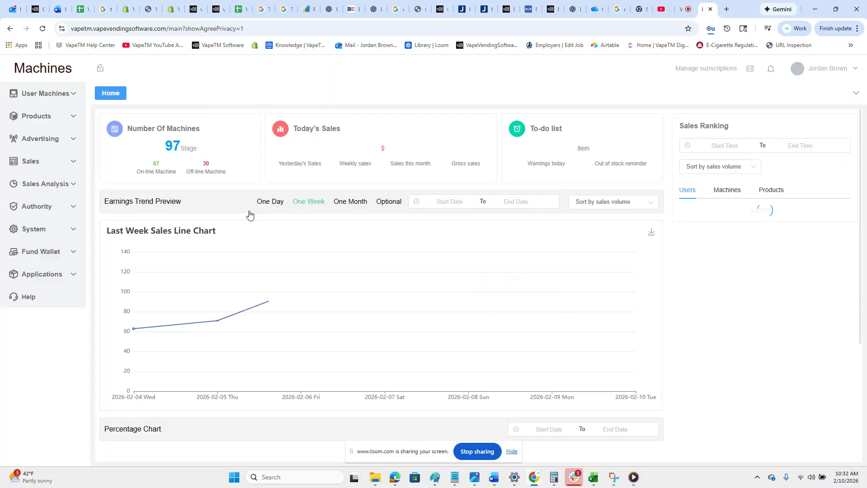
{"action": "left_click", "coordinate": [31, 162]}
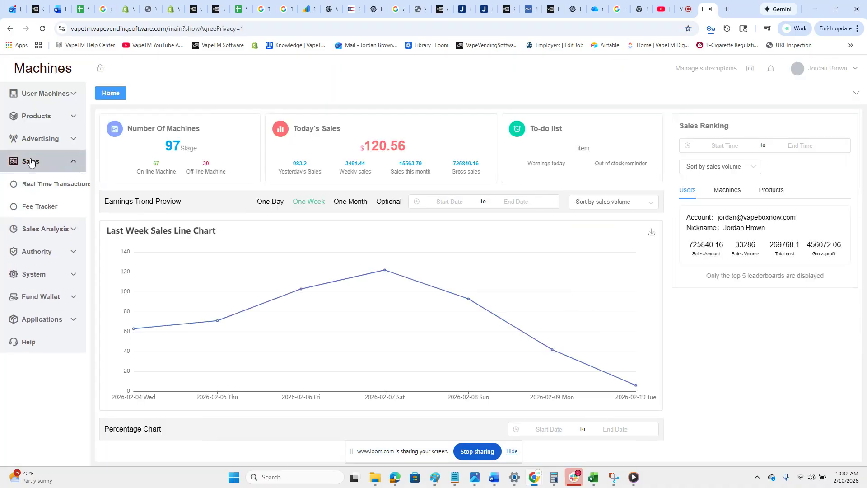
{"action": "left_click", "coordinate": [56, 184]}
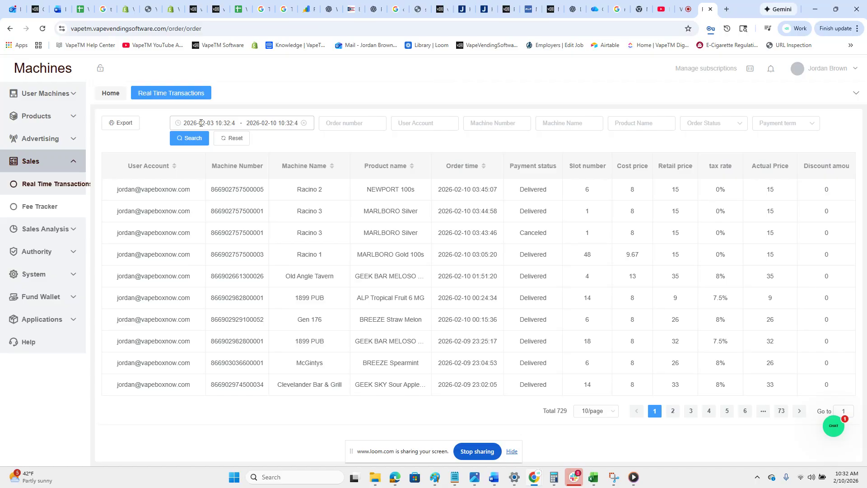
Set the transaction date range to 2026-01-01 through 2026-01-31.
{"action": "left_click", "coordinate": [201, 123]}
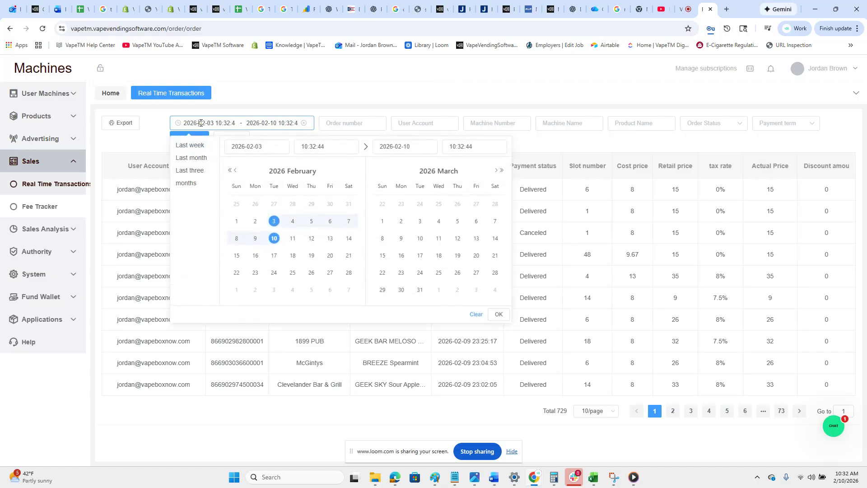
{"action": "left_click", "coordinate": [235, 172]}
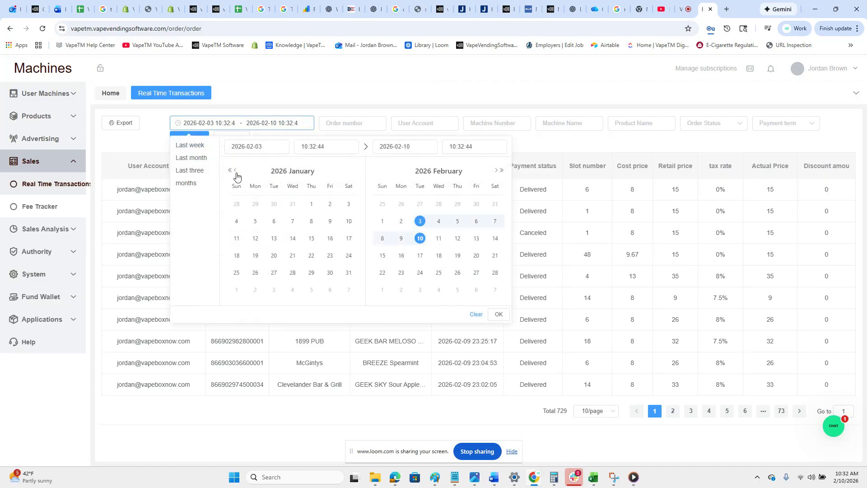
{"action": "left_click", "coordinate": [310, 207]}
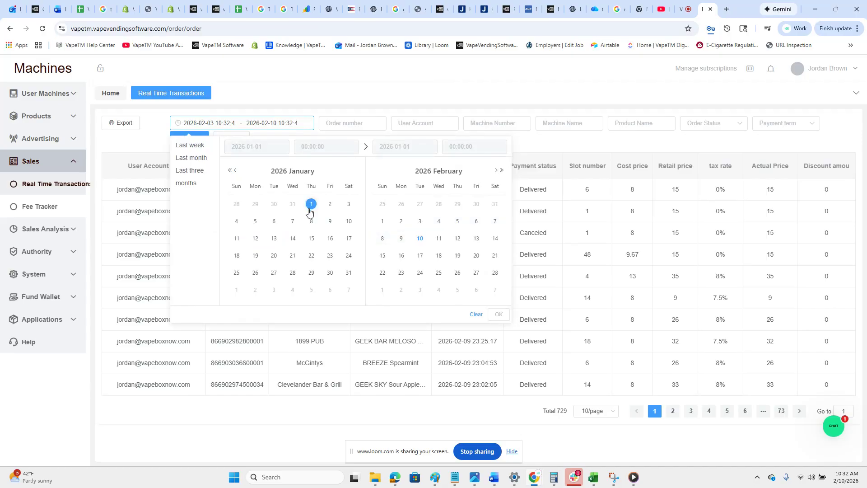
{"action": "left_click", "coordinate": [349, 272]}
{"action": "left_click", "coordinate": [498, 315]}
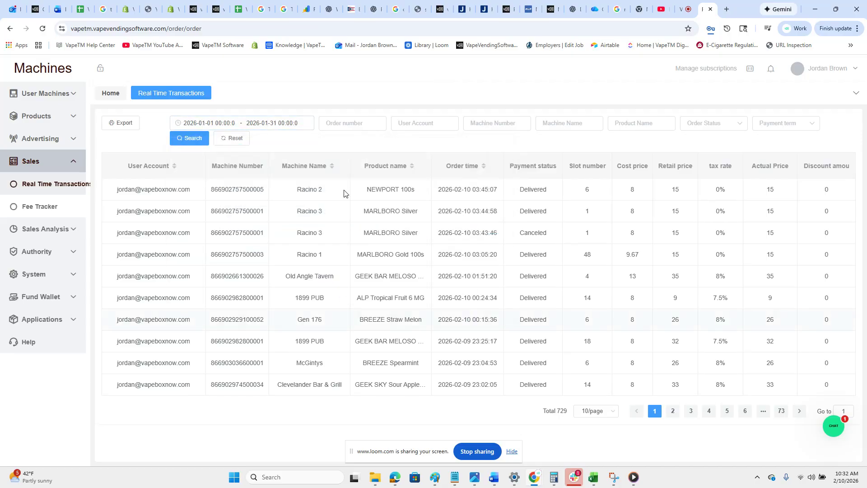
Extend the date range's end time on 2026-01-31 to the last minute of the day, 23:59.
{"action": "left_click", "coordinate": [219, 126]}
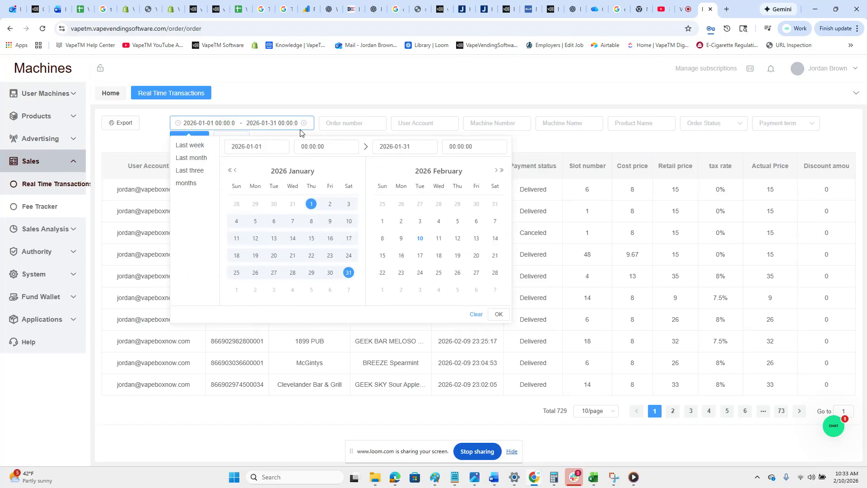
{"action": "type", "text": "23"}
{"action": "key", "text": "BackSpace"}
{"action": "type", "text": "5"}
{"action": "key", "text": "Right"}
{"action": "key", "text": "BackSpace"}
{"action": "key", "text": "BackSpace"}
{"action": "type", "text": "5"}
{"action": "left_click", "coordinate": [357, 82]}
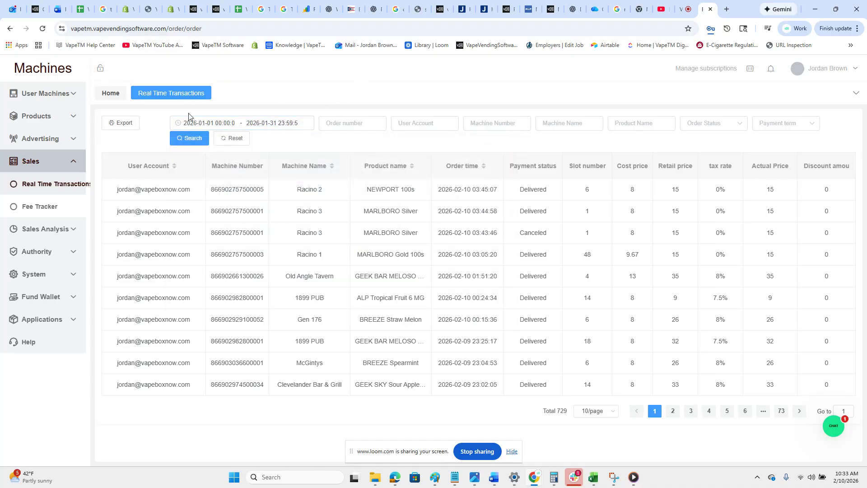
Filter the transactions by the order status Delivered and run the search.
{"action": "left_click", "coordinate": [718, 126]}
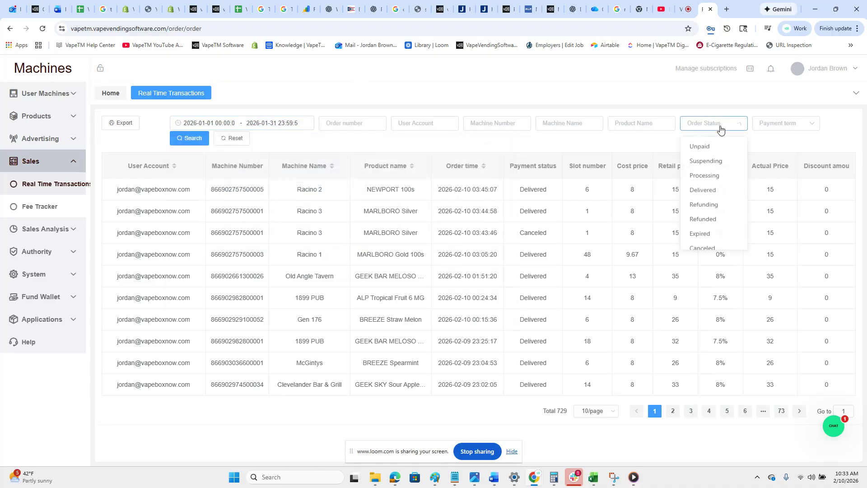
{"action": "left_click", "coordinate": [707, 196]}
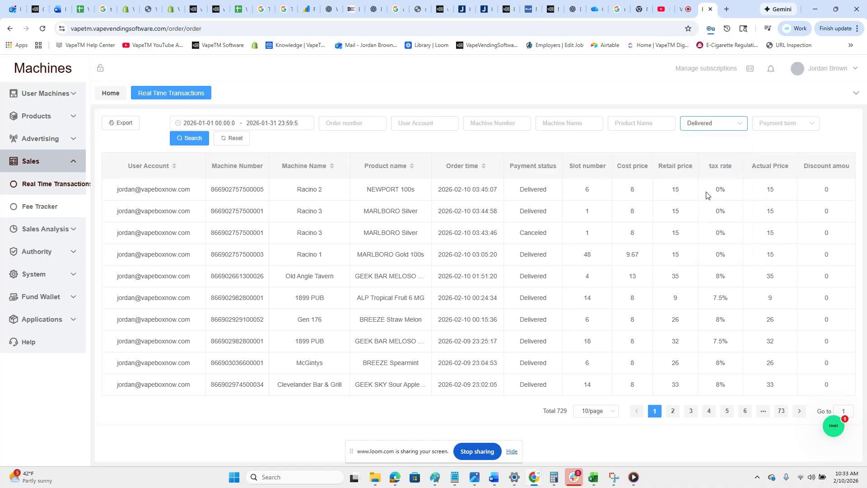
{"action": "left_click", "coordinate": [183, 141]}
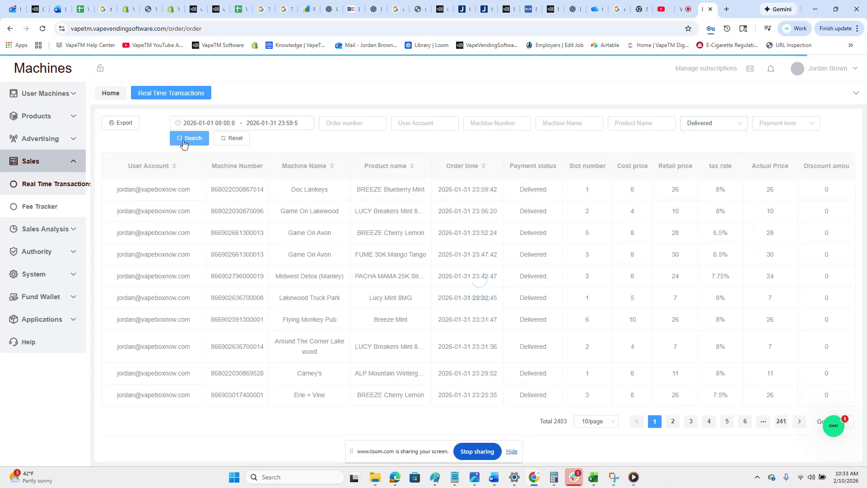
Export the filtered order list, then open the downloaded file in Excel and enable editing.
{"action": "left_click", "coordinate": [124, 129]}
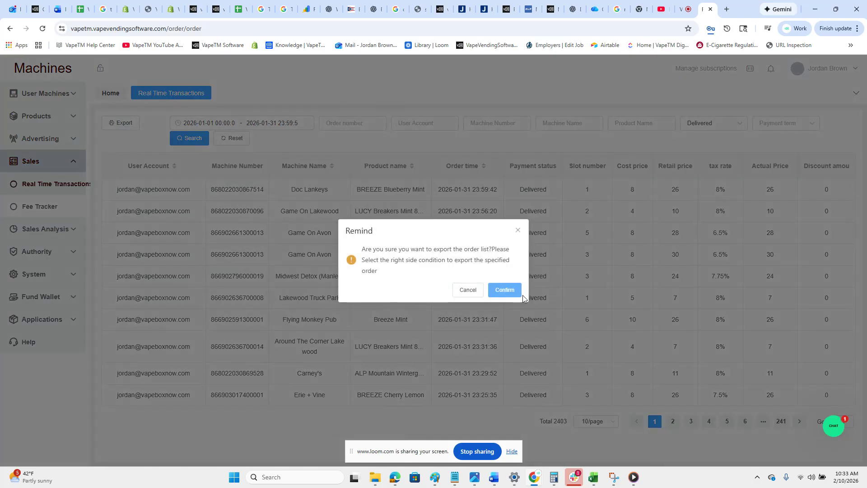
{"action": "left_click", "coordinate": [514, 293]}
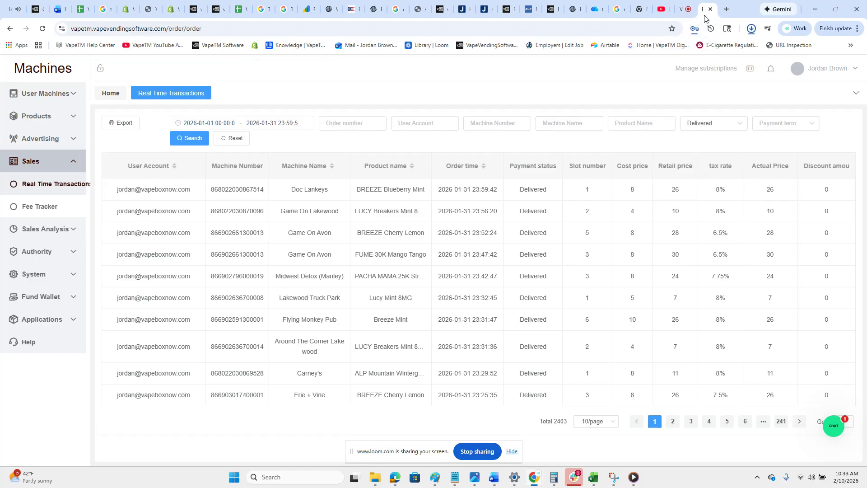
{"action": "left_click", "coordinate": [751, 28]}
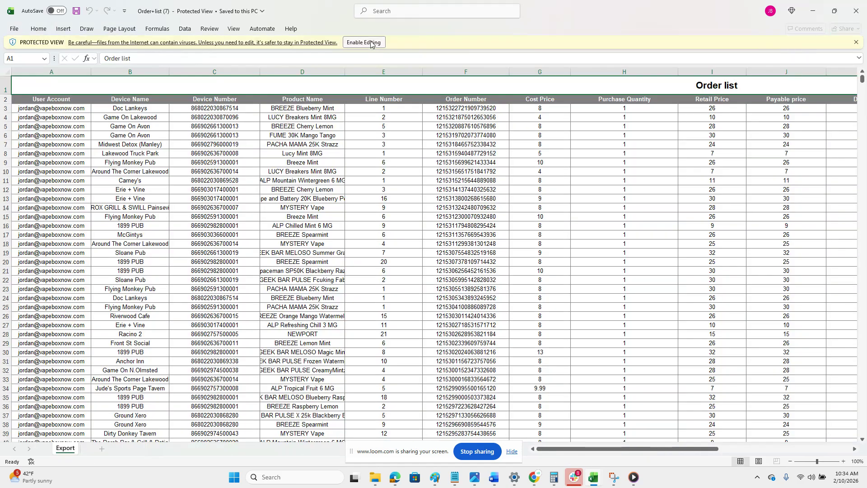
{"action": "left_click", "coordinate": [371, 43]}
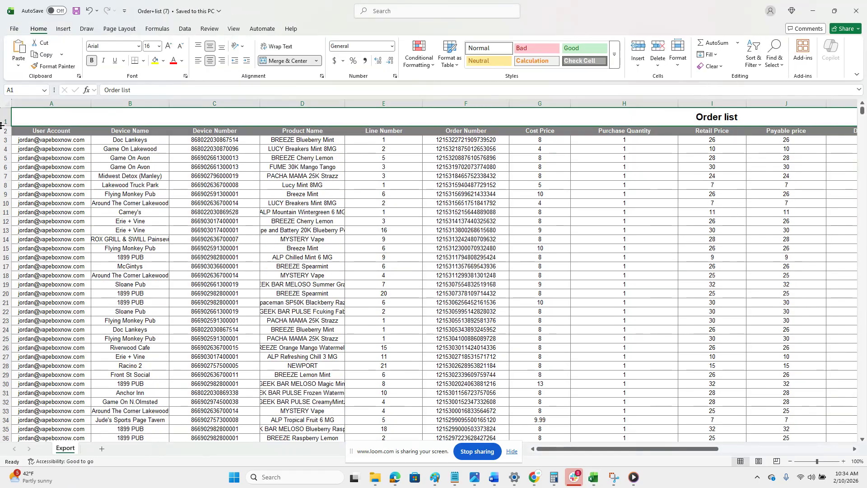
Delete the merged "Order list" title row above the column headers.
{"action": "right_click", "coordinate": [1, 118]}
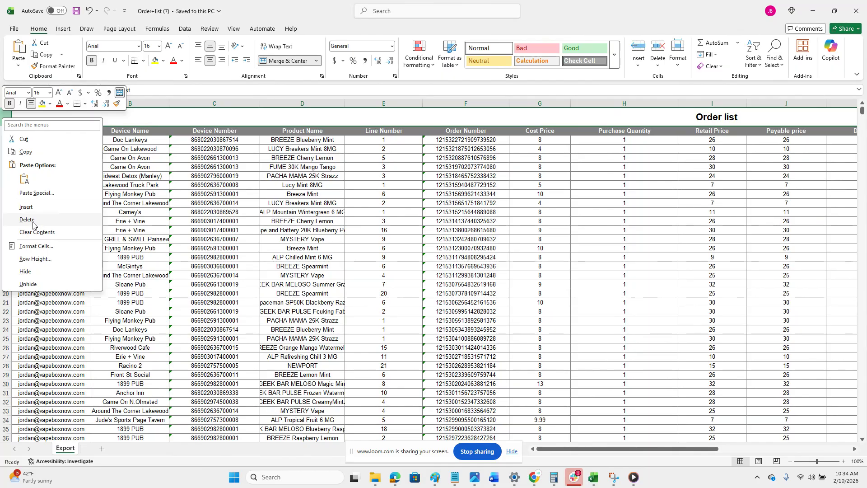
{"action": "left_click", "coordinate": [34, 220]}
{"action": "left_click", "coordinate": [113, 203]}
Sort the whole sheet by Device Name from A to Z, treating the first row as headers.
{"action": "left_click", "coordinate": [6, 102]}
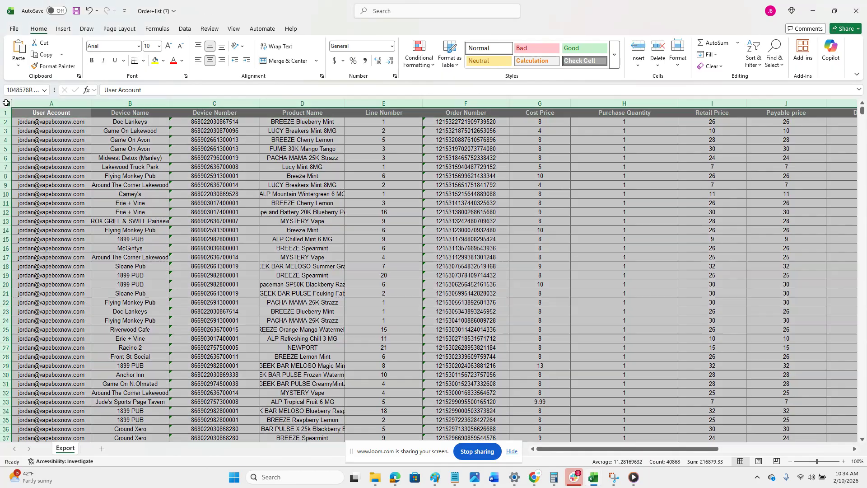
{"action": "left_click", "coordinate": [185, 30]}
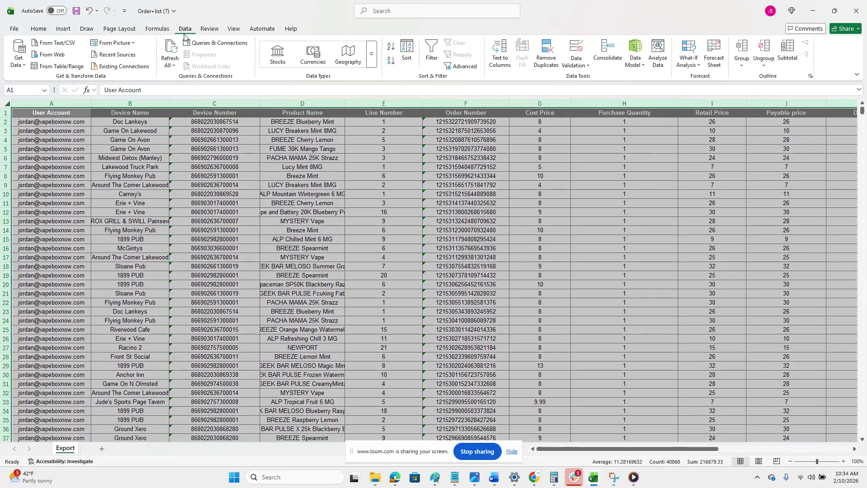
{"action": "left_click", "coordinate": [409, 56]}
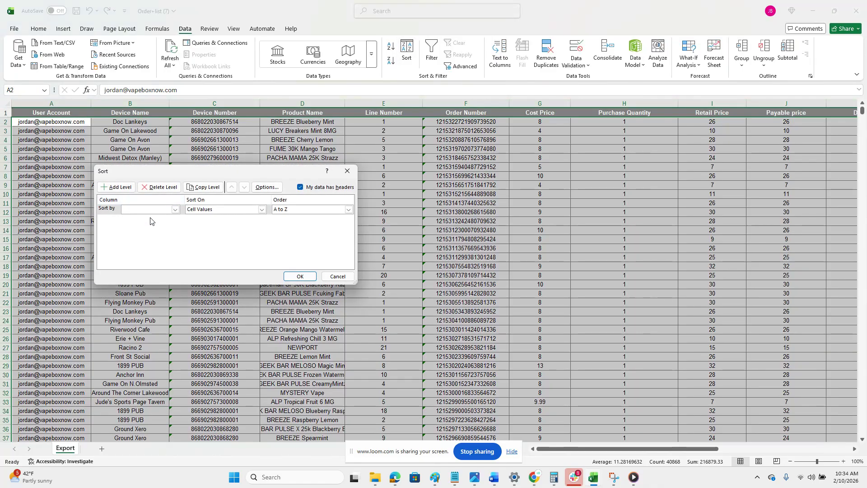
{"action": "left_click", "coordinate": [151, 209]}
{"action": "left_click", "coordinate": [151, 223]}
{"action": "left_click", "coordinate": [299, 277]}
{"action": "left_click", "coordinate": [227, 167]}
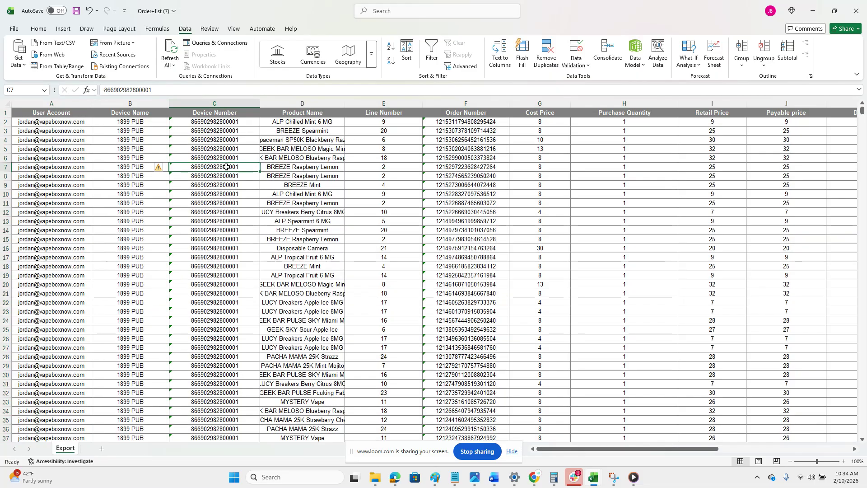
Delete the Device Number column from the order list.
{"action": "left_click", "coordinate": [219, 102]}
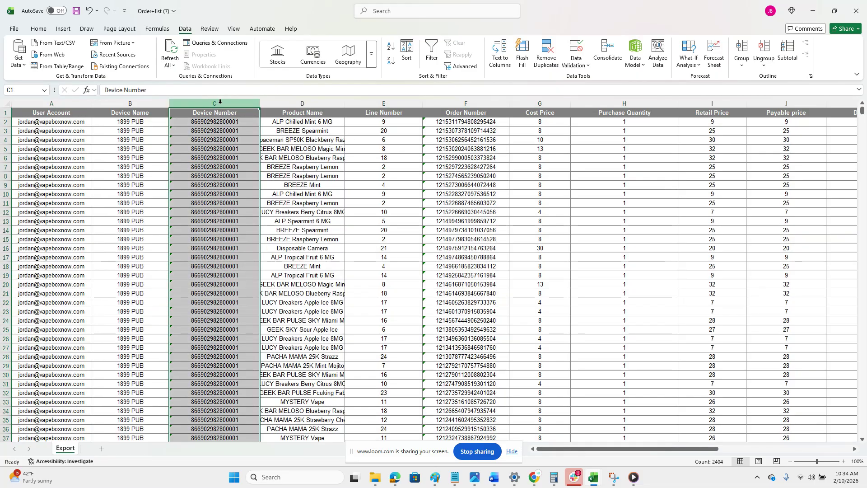
{"action": "right_click", "coordinate": [221, 103]}
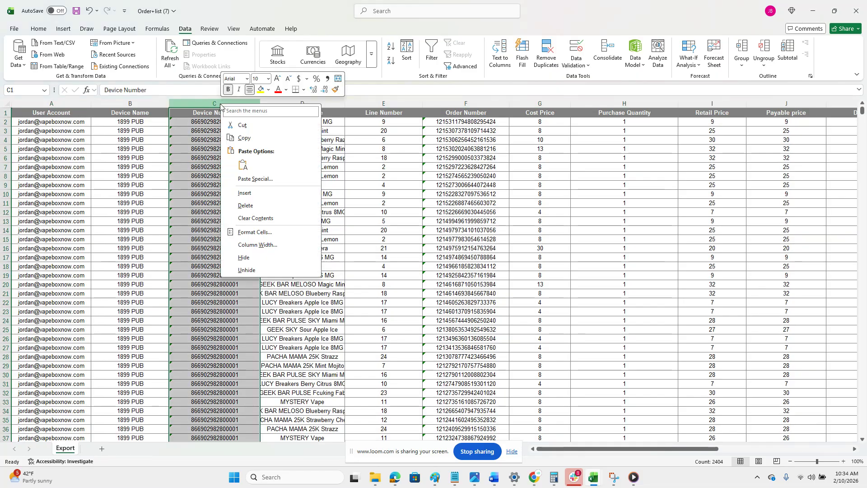
{"action": "left_click", "coordinate": [247, 205]}
{"action": "left_click", "coordinate": [300, 151]}
Delete the Order Number, Cost Price and Purchase Quantity columns together.
{"action": "left_click", "coordinate": [387, 103]}
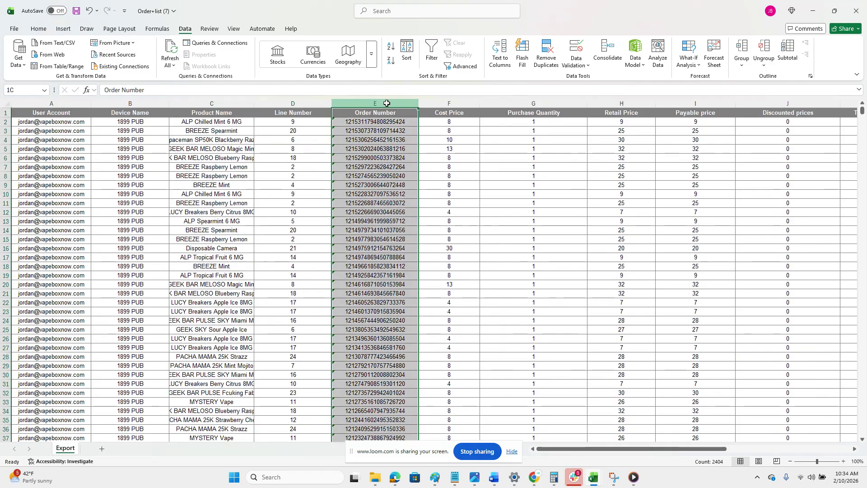
{"action": "left_click_drag", "start_coordinate": [387, 103], "coordinate": [611, 116]}
{"action": "right_click", "coordinate": [592, 103]}
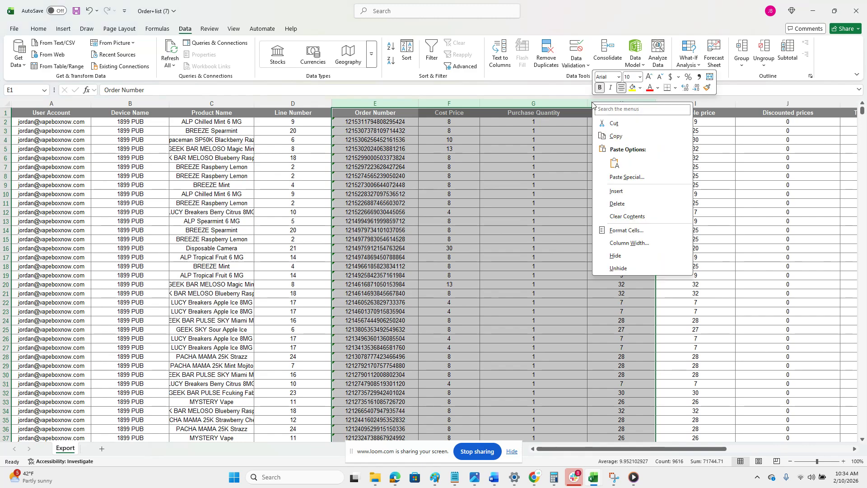
{"action": "key", "text": "Escape"}
{"action": "left_click", "coordinate": [552, 105]}
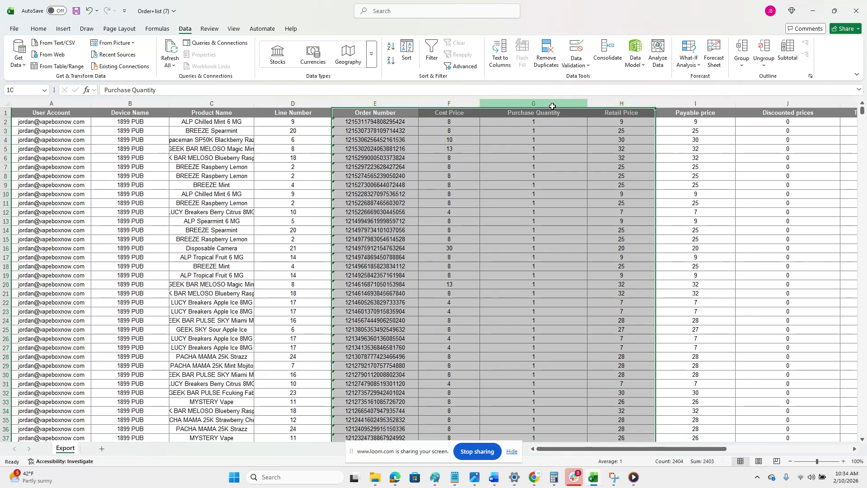
{"action": "left_click", "coordinate": [389, 102], "text": "shift"}
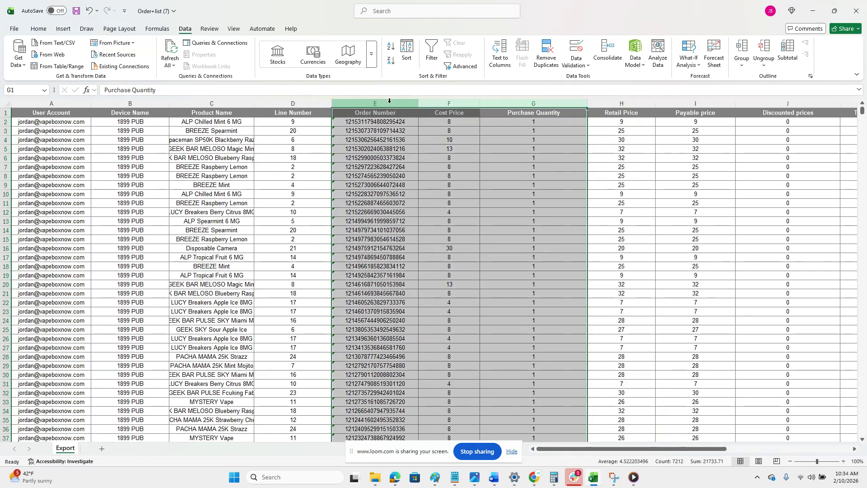
{"action": "right_click", "coordinate": [390, 101]}
{"action": "left_click", "coordinate": [417, 205]}
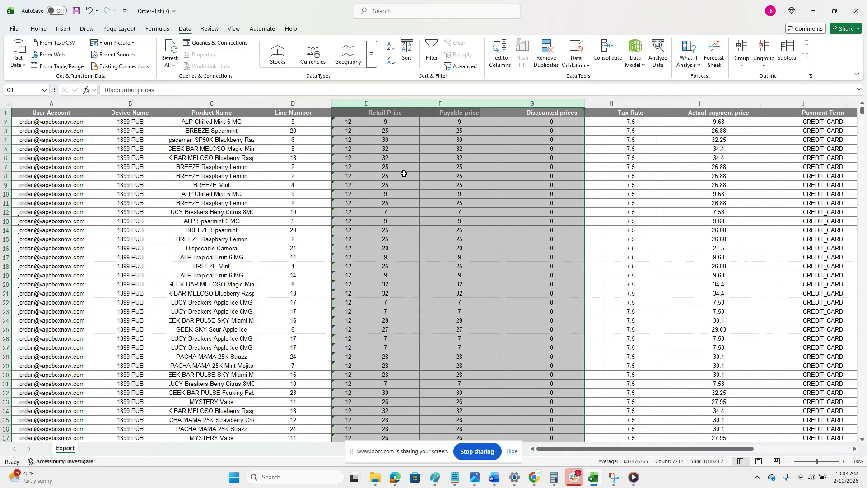
{"action": "left_click", "coordinate": [405, 158]}
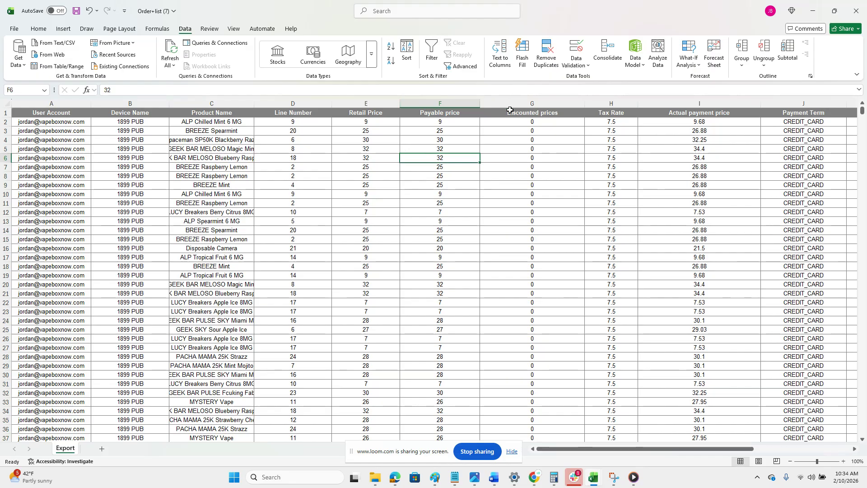
Delete the Tax Rate column and the Actual payment price column.
{"action": "left_click", "coordinate": [606, 103]}
{"action": "right_click", "coordinate": [606, 102]}
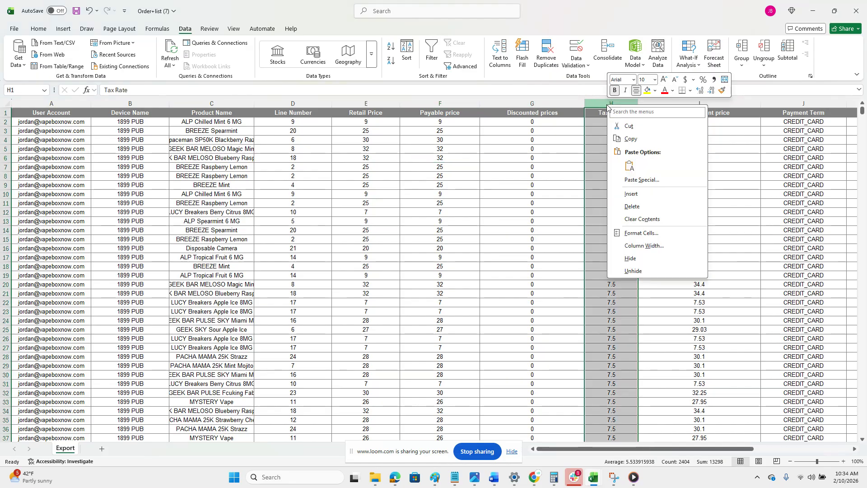
{"action": "left_click", "coordinate": [635, 211]}
{"action": "left_click", "coordinate": [507, 164]}
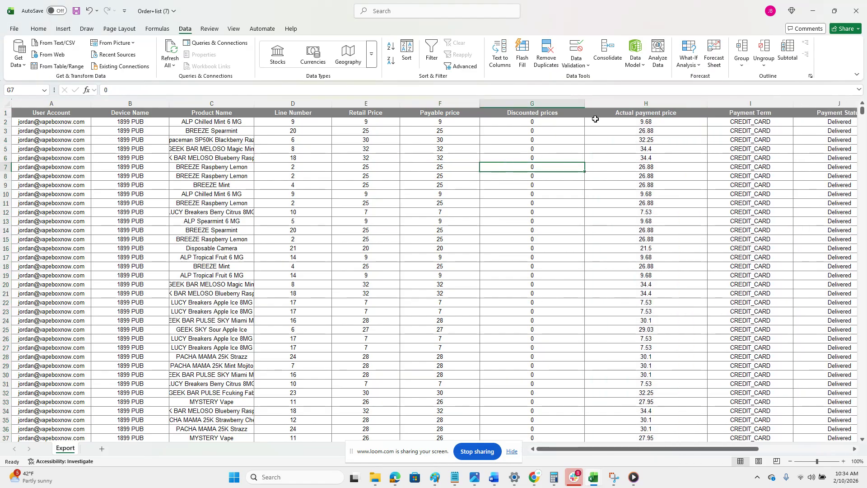
{"action": "left_click", "coordinate": [614, 103]}
{"action": "right_click", "coordinate": [622, 104]}
{"action": "left_click", "coordinate": [647, 203]}
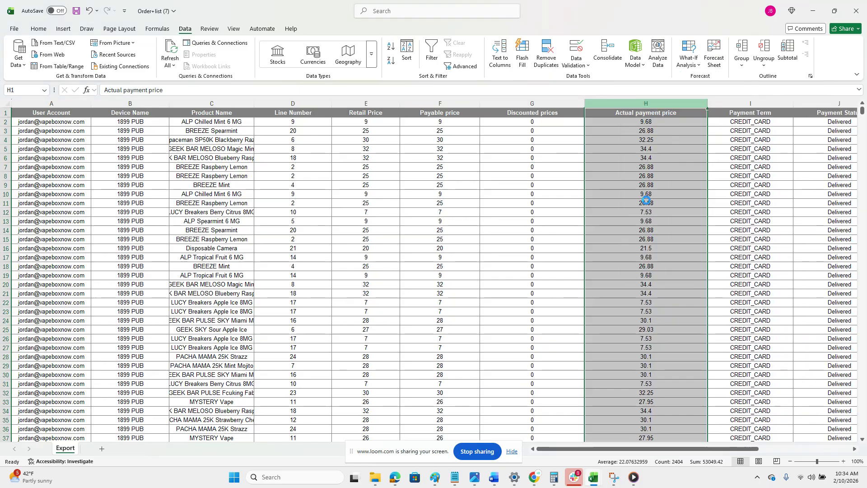
{"action": "left_click", "coordinate": [427, 175]}
Delete the Retail Price column, keeping the Payable price column.
{"action": "left_click", "coordinate": [447, 103]}
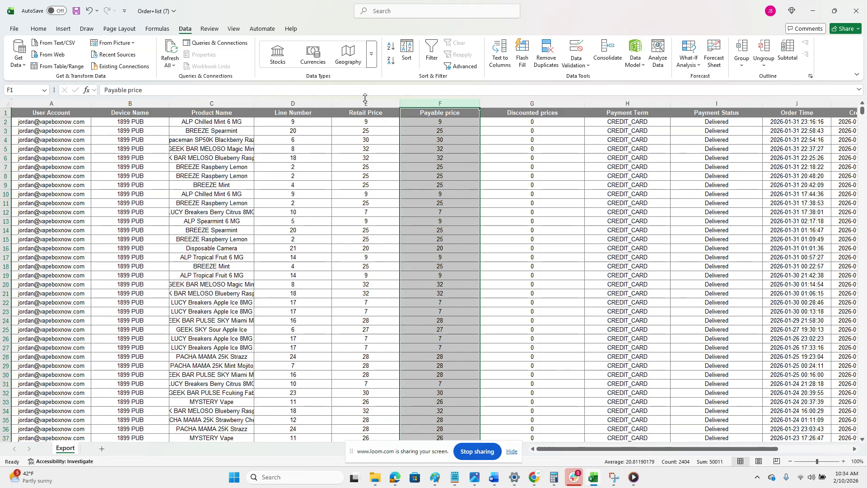
{"action": "left_click_drag", "start_coordinate": [363, 103], "coordinate": [460, 112]}
{"action": "left_click", "coordinate": [408, 195]}
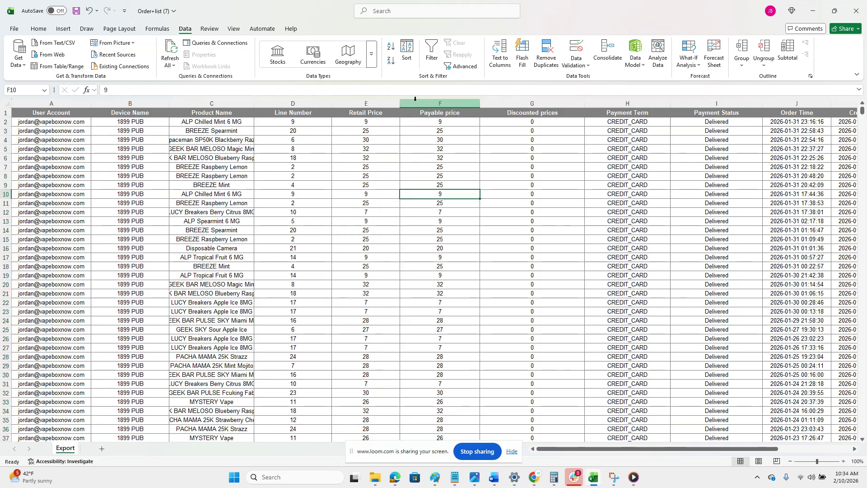
{"action": "right_click", "coordinate": [384, 103]}
{"action": "left_click", "coordinate": [407, 204]}
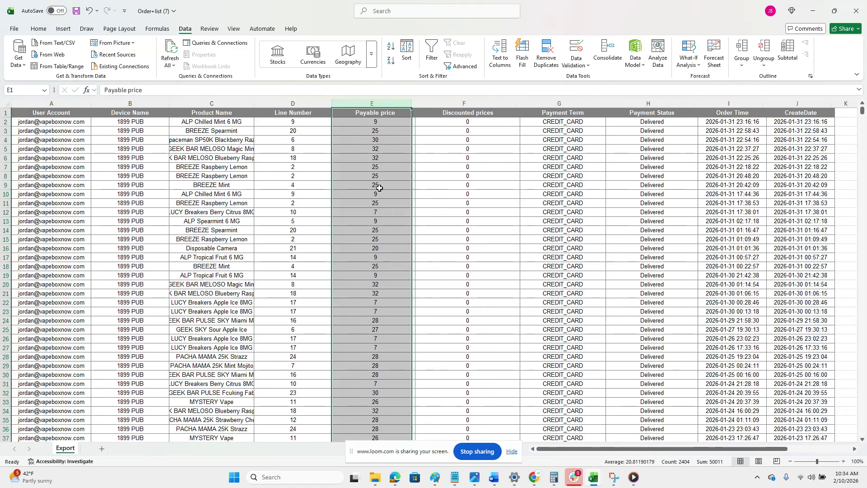
Delete the Discounted prices column and the Payment Term column from the order list.
{"action": "left_click", "coordinate": [380, 188]}
{"action": "left_click", "coordinate": [470, 103]}
{"action": "right_click", "coordinate": [471, 103]}
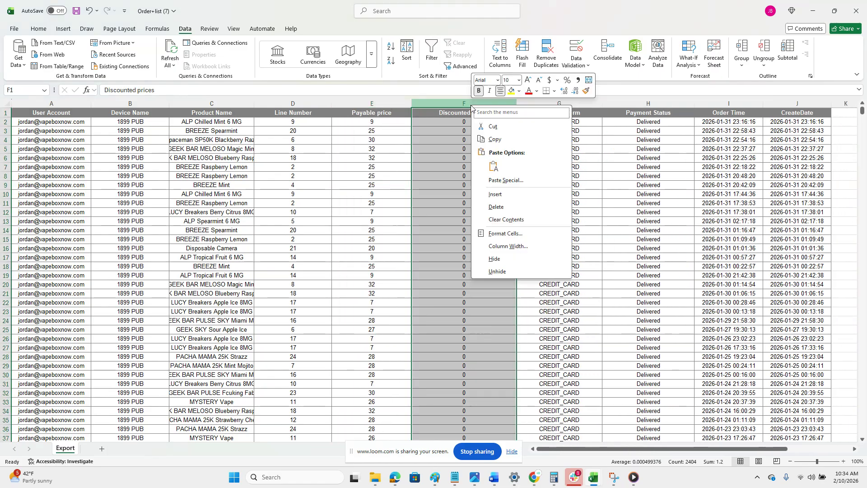
{"action": "left_click", "coordinate": [493, 205]}
{"action": "left_click", "coordinate": [480, 104]}
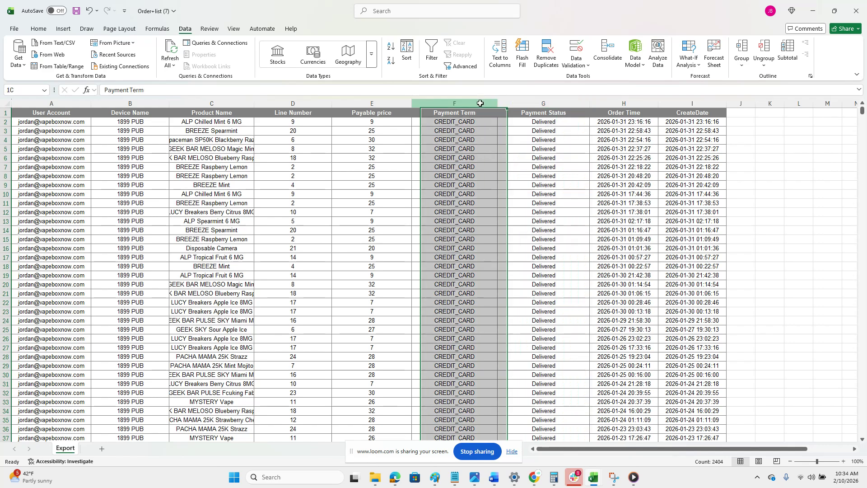
{"action": "right_click", "coordinate": [482, 106]}
{"action": "left_click", "coordinate": [505, 206]}
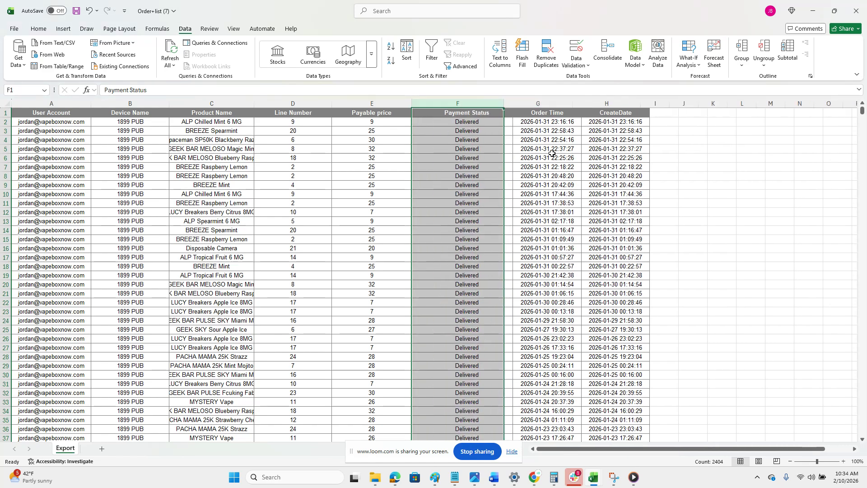
Delete the CreateDate column, keeping the Order Time column.
{"action": "left_click", "coordinate": [550, 147]}
{"action": "left_click", "coordinate": [592, 104]}
{"action": "right_click", "coordinate": [597, 105]}
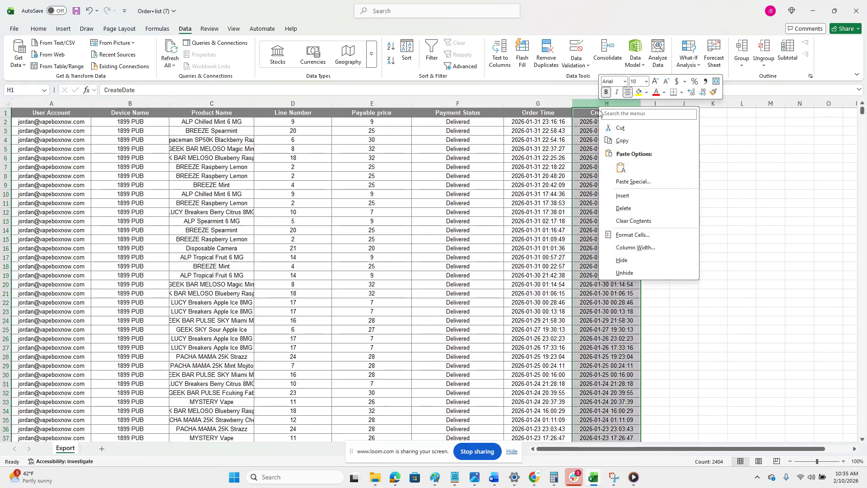
{"action": "left_click", "coordinate": [630, 208]}
{"action": "left_click", "coordinate": [391, 193]}
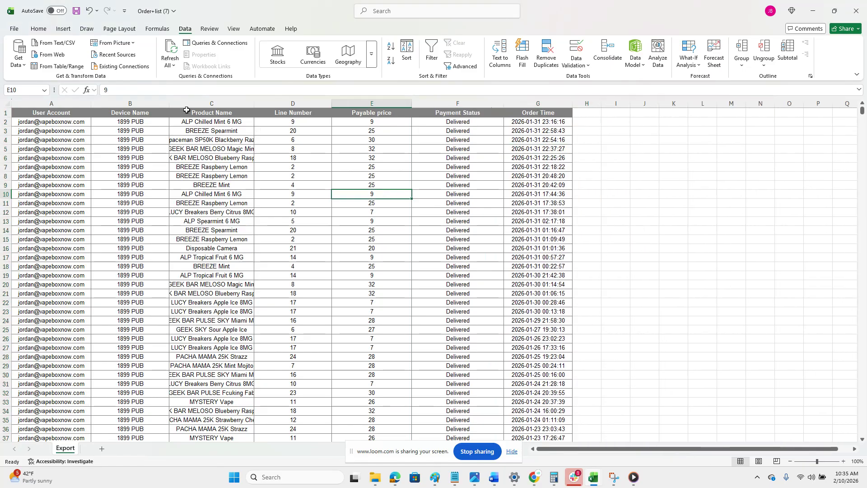
Review the remaining columns of the order list from User Account across to Payable price.
{"action": "scroll", "coordinate": [110, 210], "scroll_direction": "up", "scroll_amount": 1}
{"action": "scroll", "coordinate": [110, 210], "scroll_direction": "right", "scroll_amount": 1}
{"action": "scroll", "coordinate": [209, 233], "scroll_direction": "left", "scroll_amount": 1}
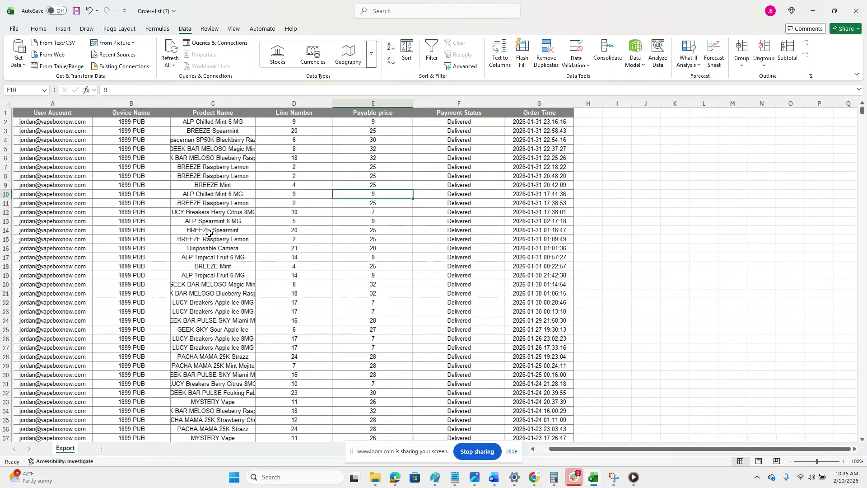
{"action": "left_click", "coordinate": [63, 140]}
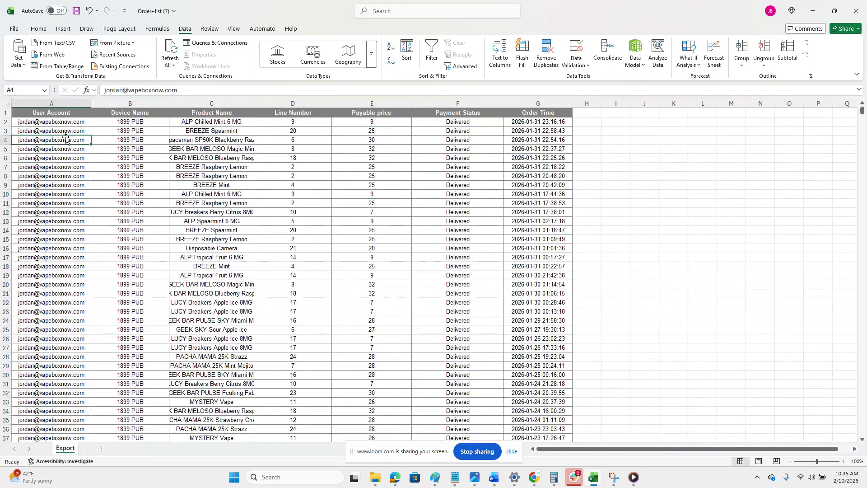
{"action": "left_click", "coordinate": [126, 123]}
{"action": "key", "text": "Right"}
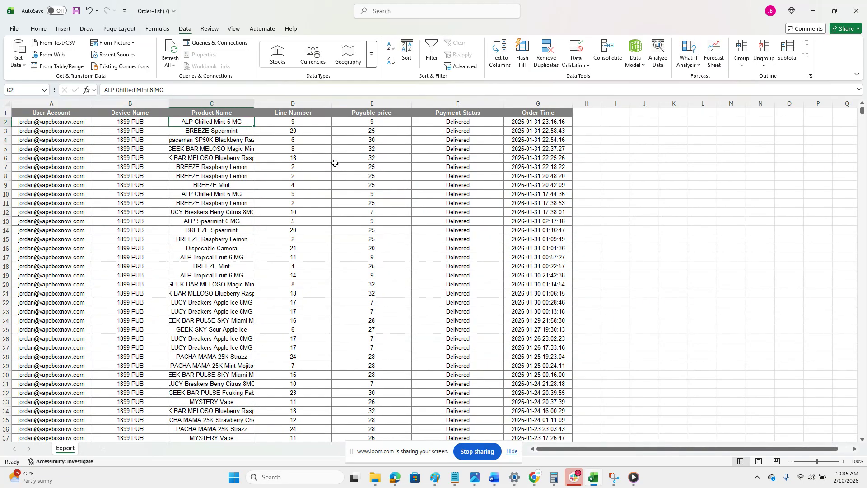
{"action": "key", "text": "Right"}
{"action": "key", "text": "Right"}
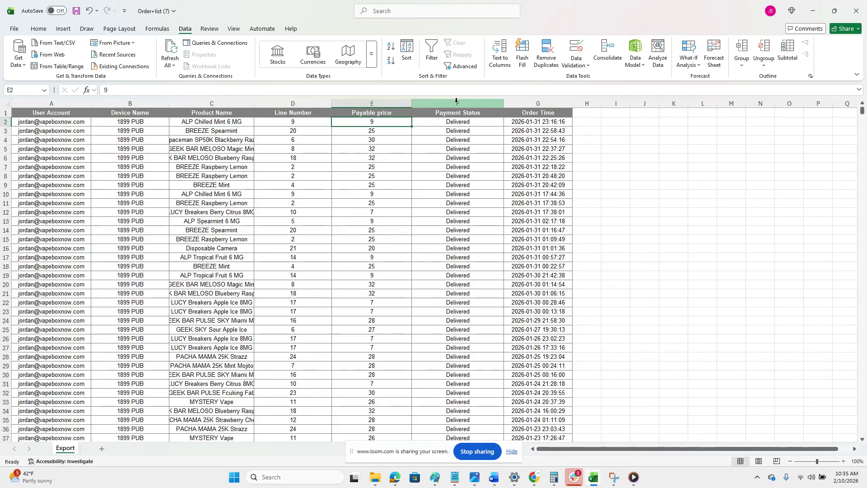
Narrow the Payment Status column to about the width of its header and check the Order Time entries.
{"action": "left_click_drag", "start_coordinate": [503, 100], "coordinate": [460, 99]}
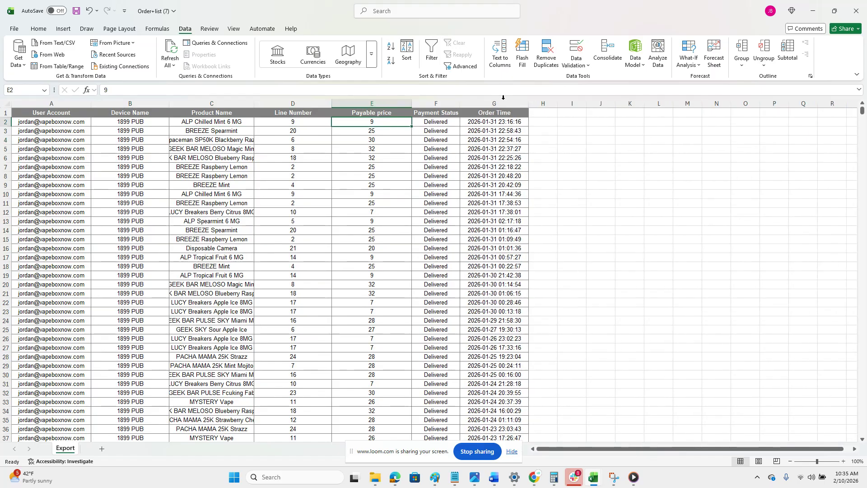
{"action": "left_click", "coordinate": [489, 121]}
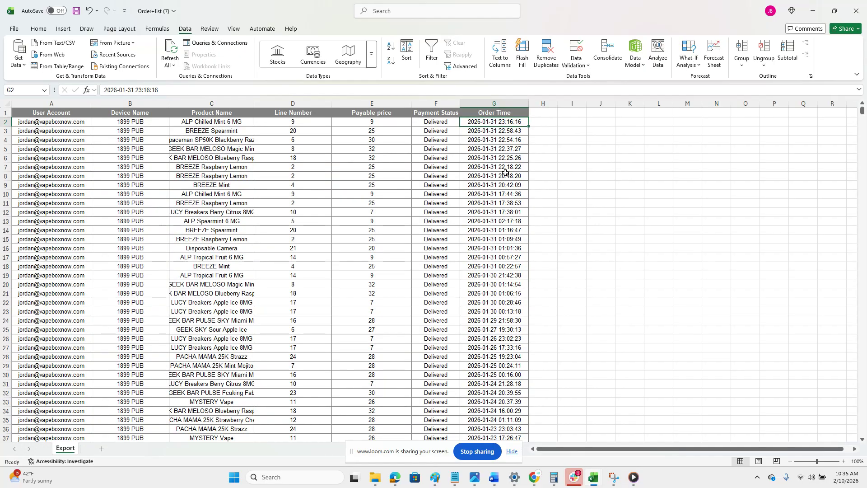
{"action": "scroll", "coordinate": [503, 221], "scroll_direction": "down", "scroll_amount": 5}
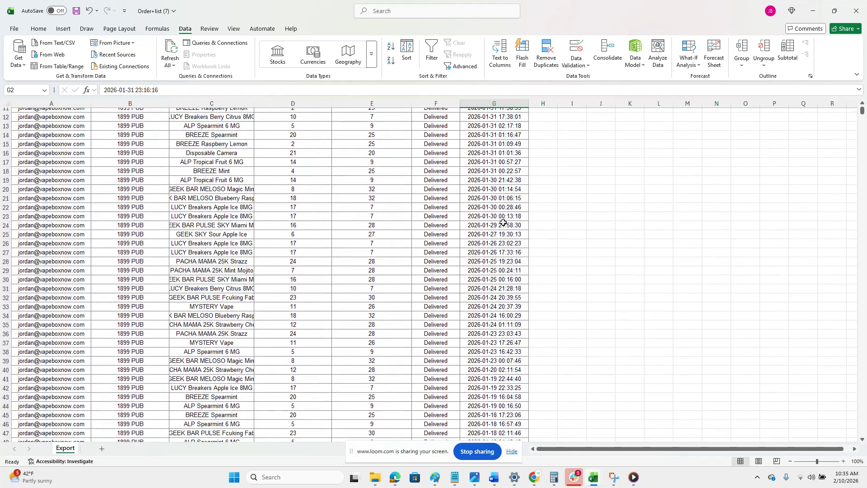
{"action": "scroll", "coordinate": [211, 225], "scroll_direction": "up", "scroll_amount": 5}
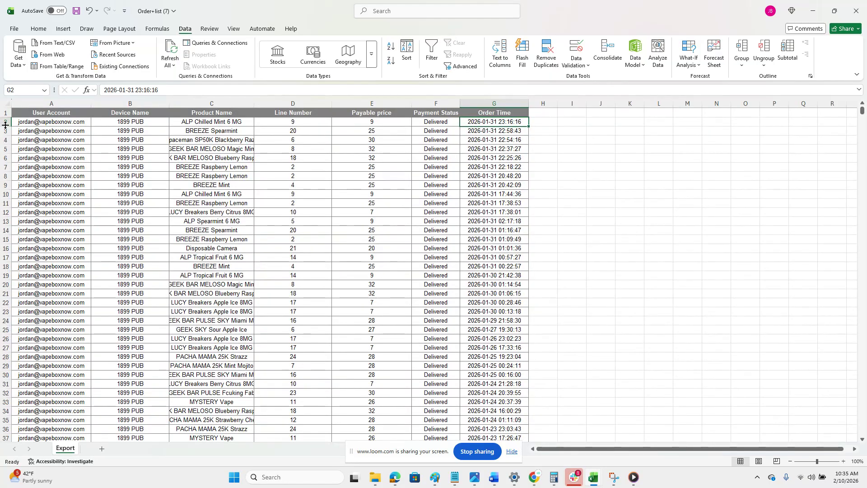
Move all 1899 PUB order rows, 2 to 120, from the Export sheet to cell A1 of a new sheet named 1899.
{"action": "left_click_drag", "start_coordinate": [4, 121], "coordinate": [61, 223]}
{"action": "right_click", "coordinate": [5, 177]}
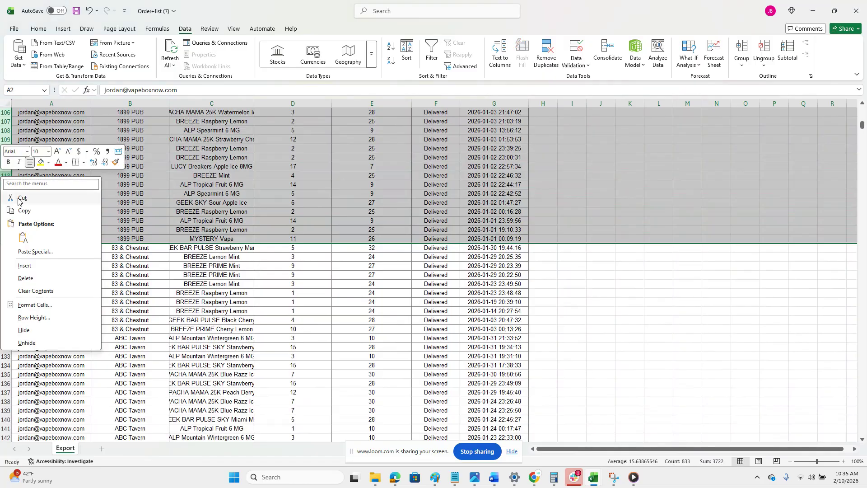
{"action": "left_click", "coordinate": [21, 201]}
{"action": "left_click", "coordinate": [101, 452]}
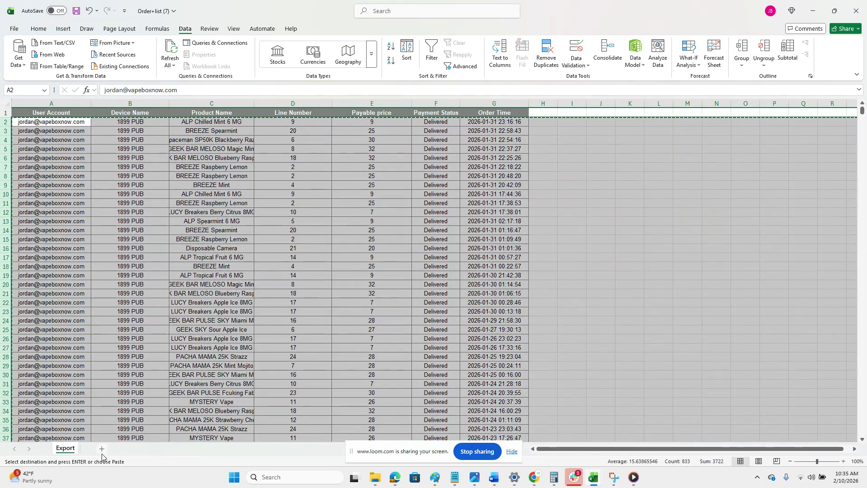
{"action": "double_click", "coordinate": [93, 449]}
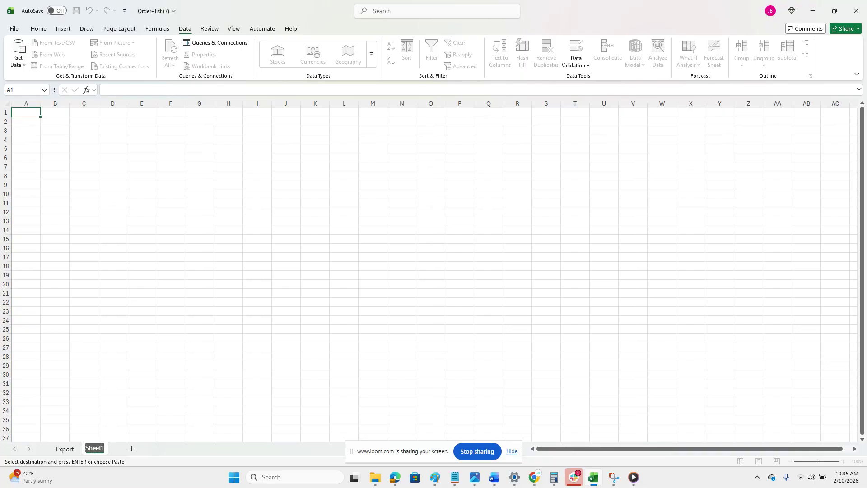
{"action": "type", "text": "1899"}
{"action": "left_click", "coordinate": [29, 116]}
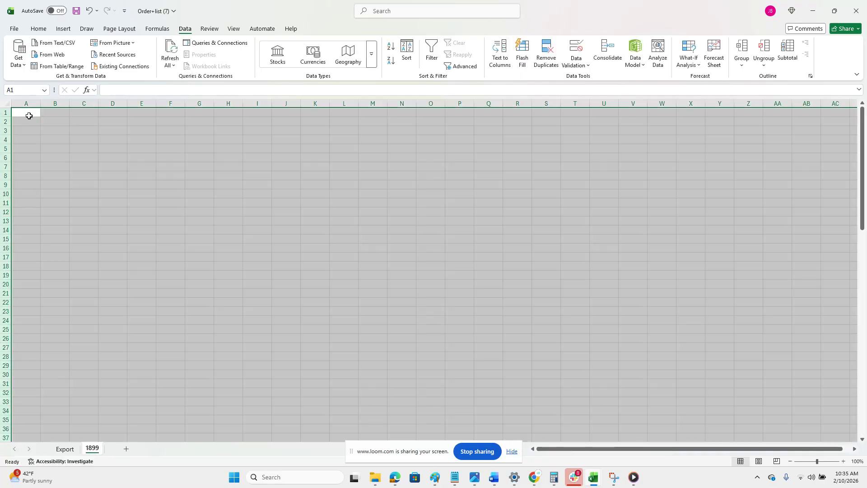
{"action": "key", "text": "Return"}
Widen the account, device name and product name columns on the 1899 sheet to fit their contents.
{"action": "left_click", "coordinate": [55, 130]}
{"action": "left_click_drag", "start_coordinate": [40, 100], "coordinate": [41, 101]}
{"action": "double_click", "coordinate": [40, 101]}
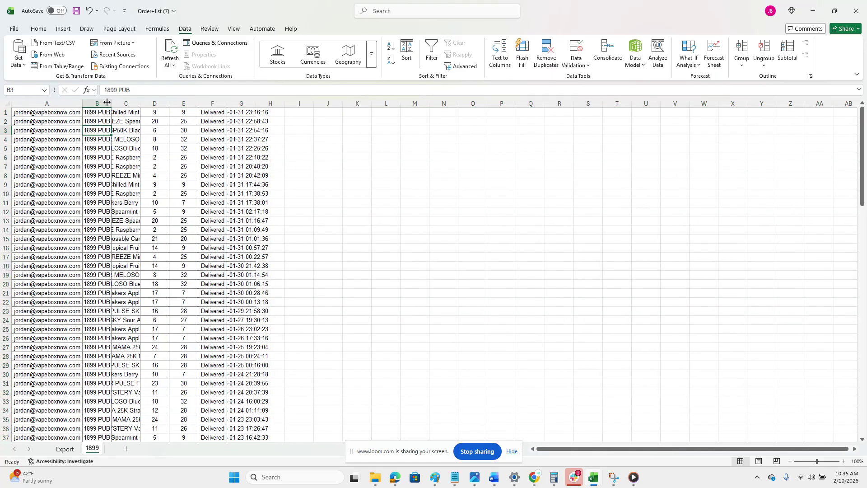
{"action": "left_click_drag", "start_coordinate": [107, 102], "coordinate": [108, 103]}
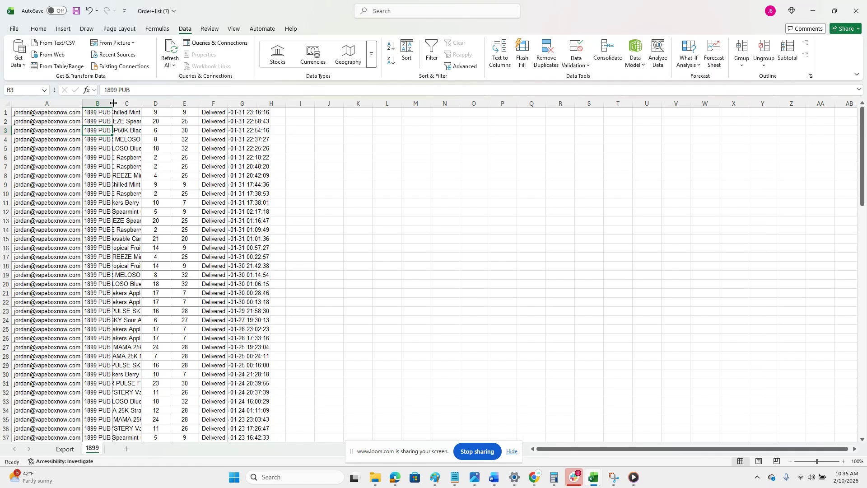
{"action": "left_click", "coordinate": [110, 103]}
{"action": "left_click", "coordinate": [112, 103]}
{"action": "double_click", "coordinate": [142, 103]}
{"action": "left_click", "coordinate": [271, 184]}
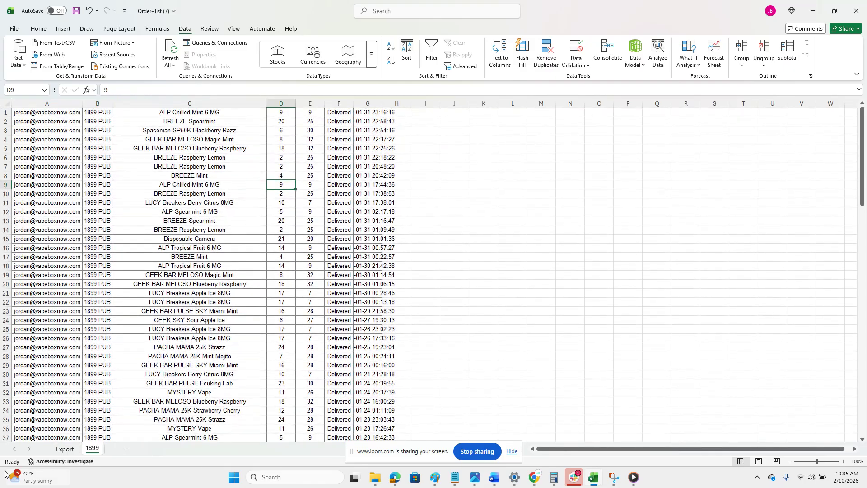
Copy the header row from the Export sheet and insert it above the first order row on the 1899 sheet.
{"action": "left_click", "coordinate": [64, 449]}
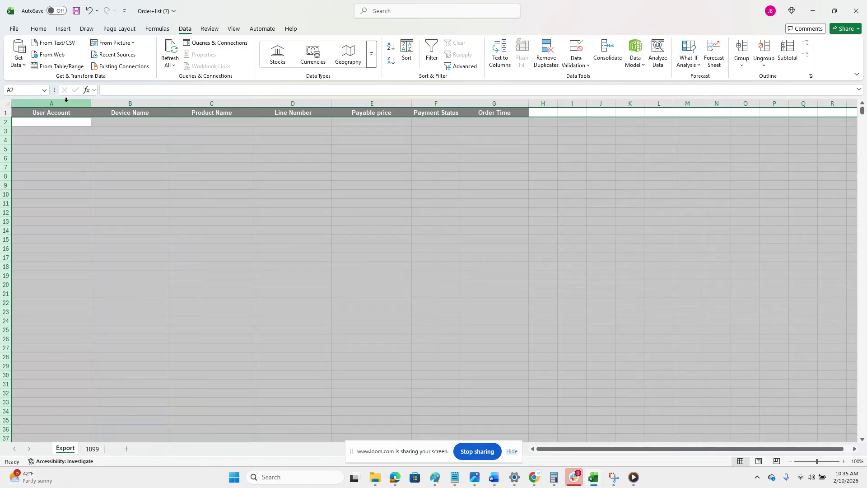
{"action": "left_click", "coordinate": [10, 111]}
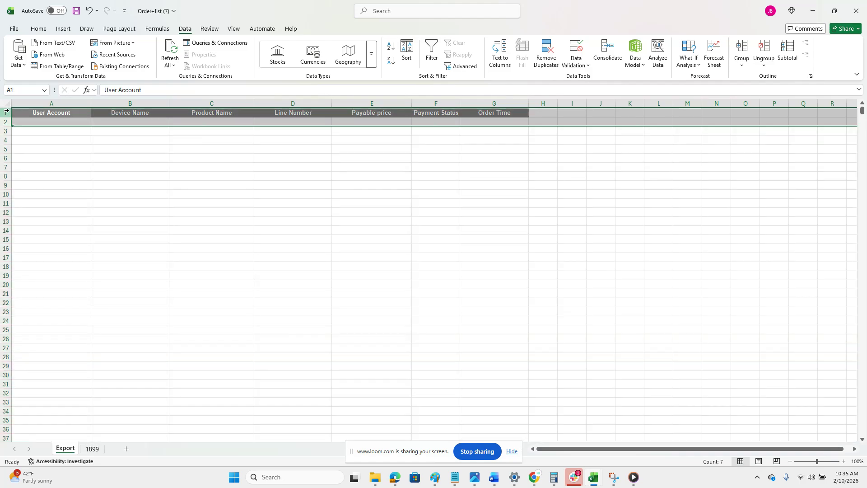
{"action": "right_click", "coordinate": [10, 113]}
{"action": "left_click", "coordinate": [28, 144]}
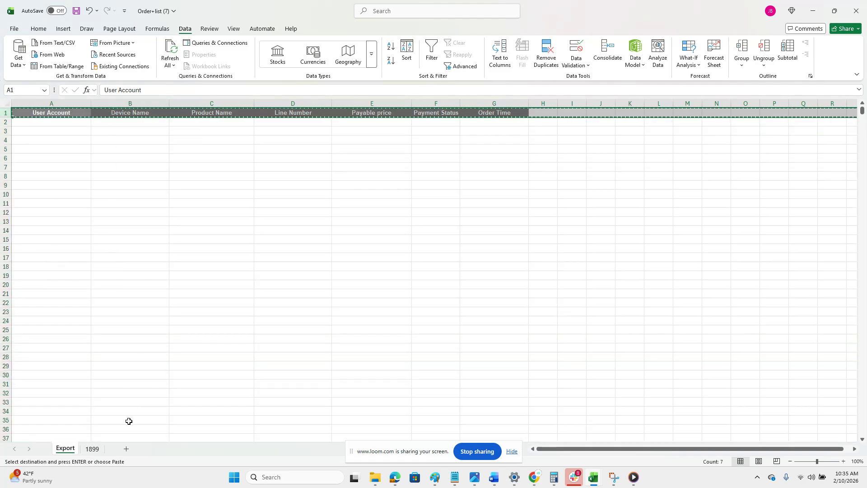
{"action": "left_click", "coordinate": [92, 448]}
{"action": "left_click", "coordinate": [5, 112]}
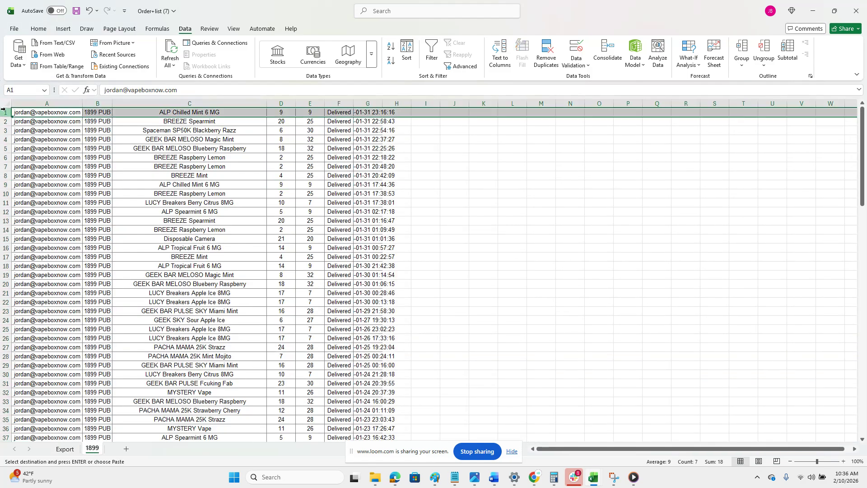
{"action": "right_click", "coordinate": [6, 113]}
{"action": "left_click", "coordinate": [40, 201]}
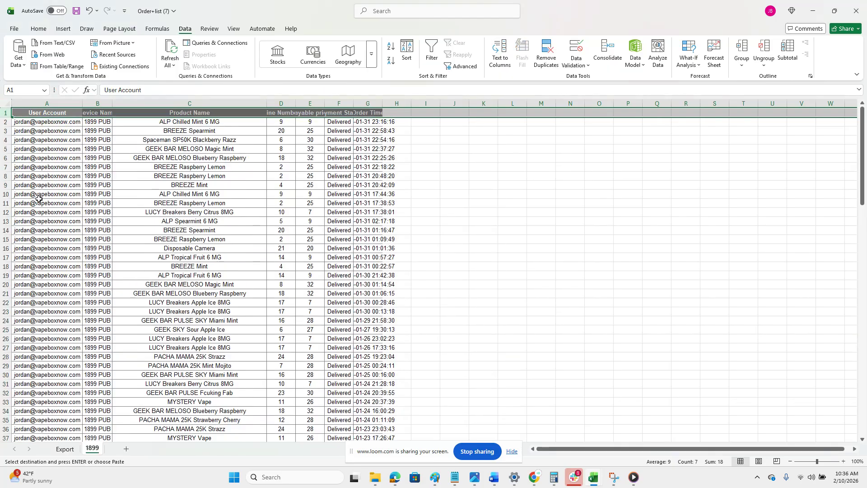
{"action": "left_click", "coordinate": [124, 213]}
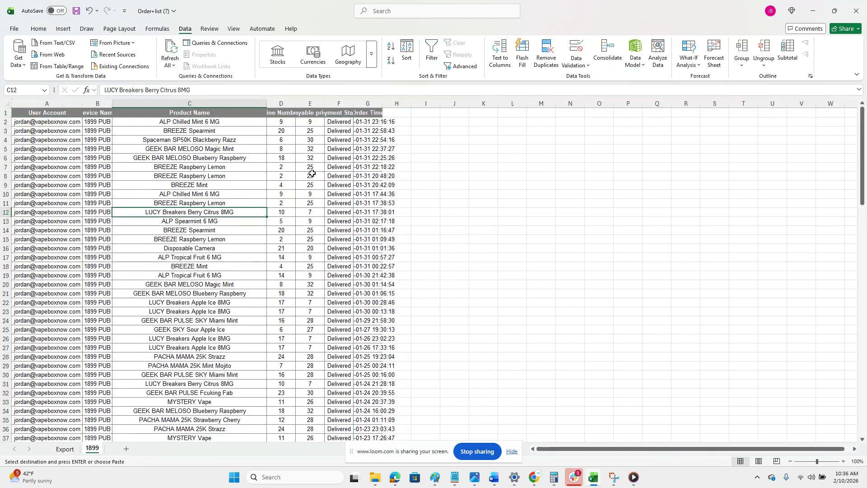
Total the Payable price column in cell E121 below the last order with the formula =SUM(E2:E120).
{"action": "left_click", "coordinate": [310, 221]}
{"action": "scroll", "coordinate": [311, 292], "scroll_direction": "down", "scroll_amount": 16}
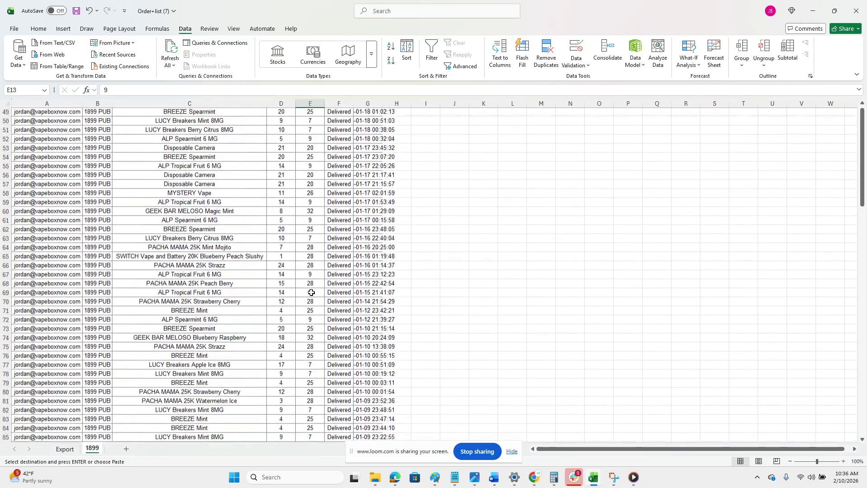
{"action": "scroll", "coordinate": [312, 292], "scroll_direction": "down", "scroll_amount": 18}
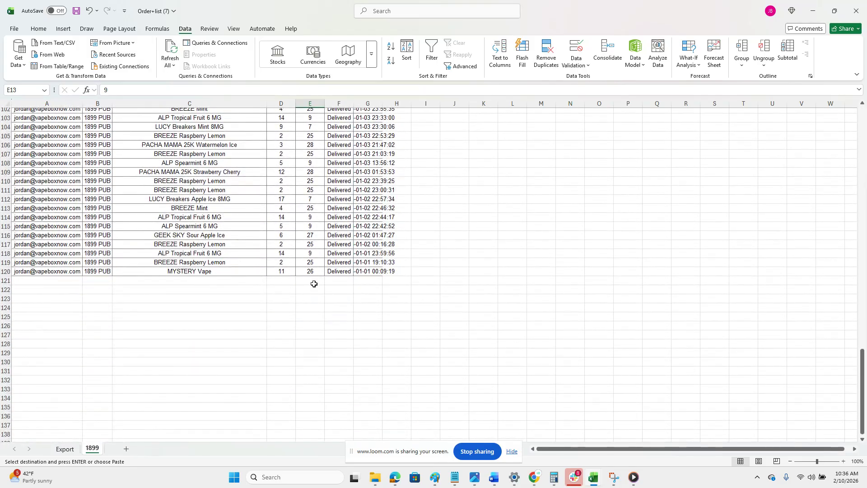
{"action": "left_click", "coordinate": [314, 284]}
{"action": "type", "text": "=su"}
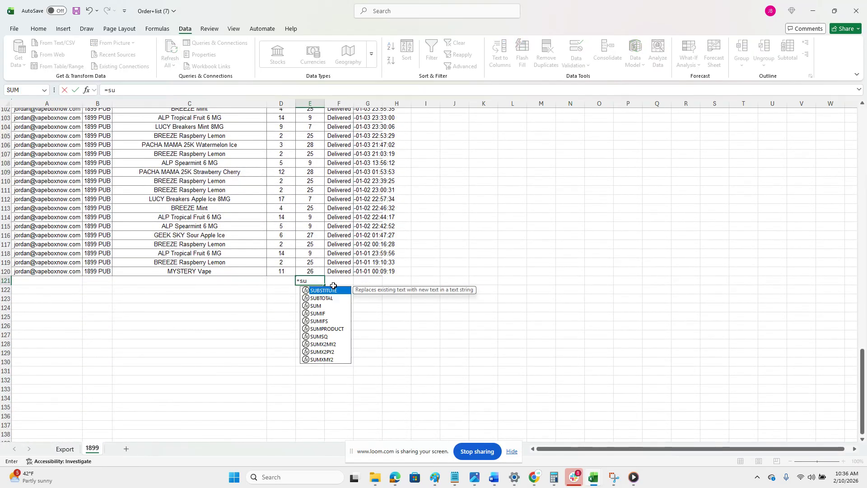
{"action": "type", "text": "m("}
{"action": "left_click_drag", "start_coordinate": [318, 277], "coordinate": [310, 122]}
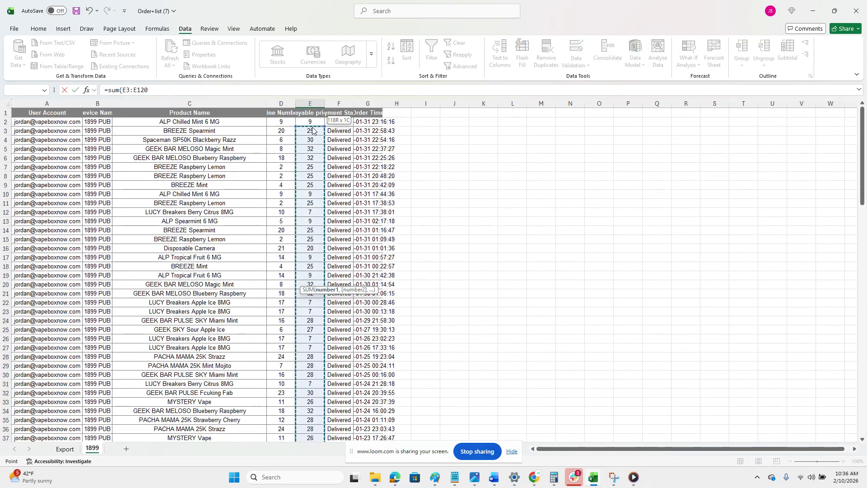
{"action": "left_click", "coordinate": [156, 90]}
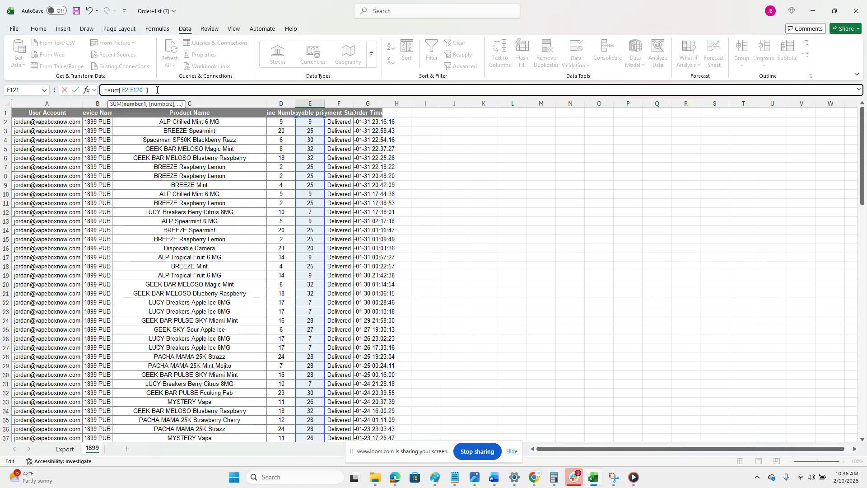
{"action": "type", "text": ")"}
{"action": "key", "text": "Return"}
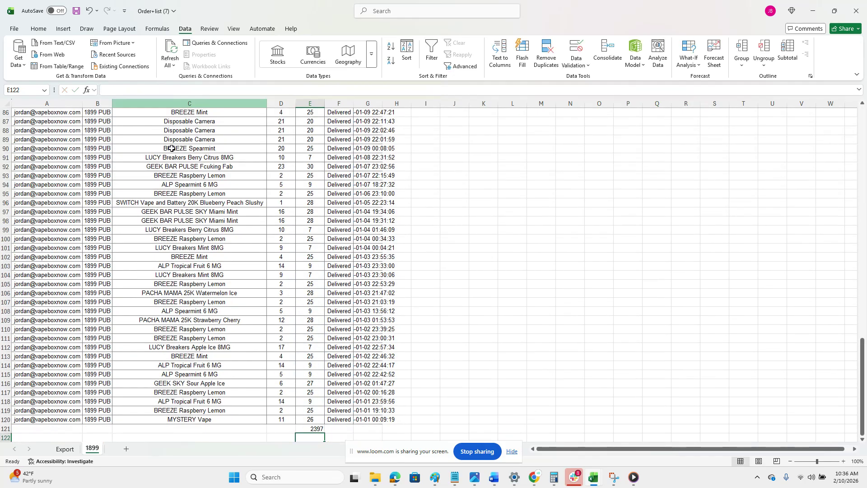
Make the Payable price total in cell E121 bold.
{"action": "left_click", "coordinate": [313, 427]}
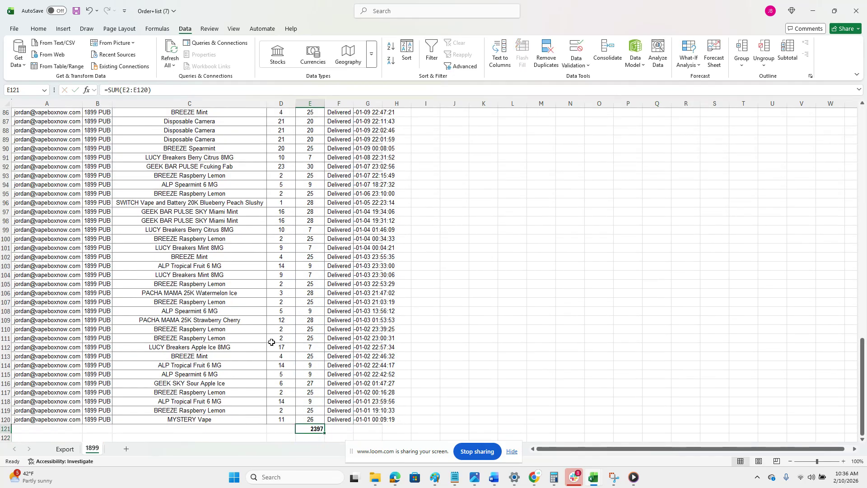
{"action": "key", "text": "Down"}
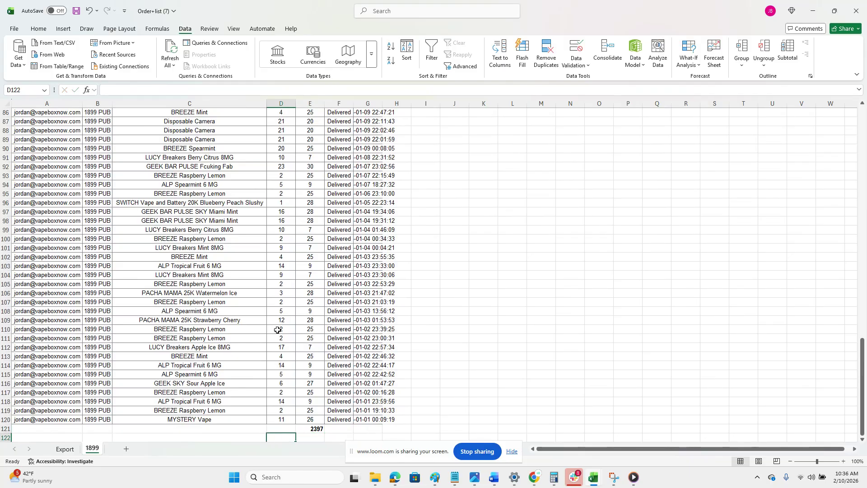
{"action": "key", "text": "Down"}
{"action": "key", "text": "Up"}
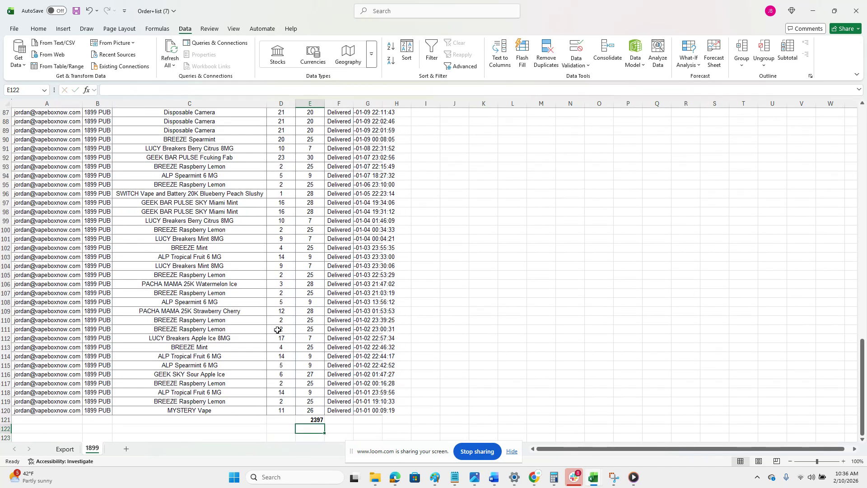
Calculate 15% of the Payable price total in cell E122 with the formula =.15*E121 and make it bold.
{"action": "type", "text": "="}
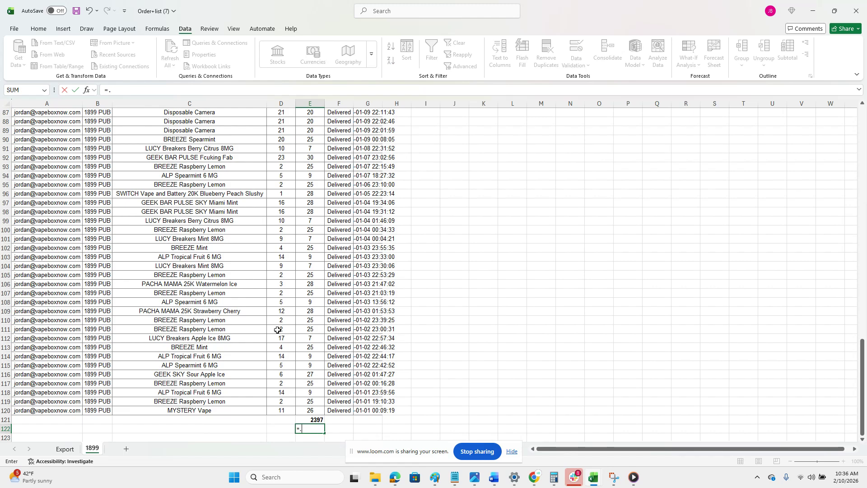
{"action": "type", "text": ".15*"}
{"action": "left_click", "coordinate": [312, 420]}
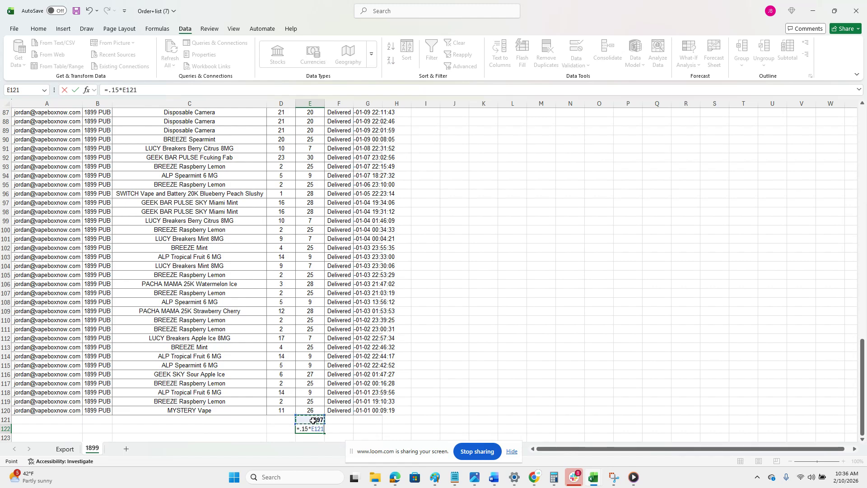
{"action": "key", "text": "Return"}
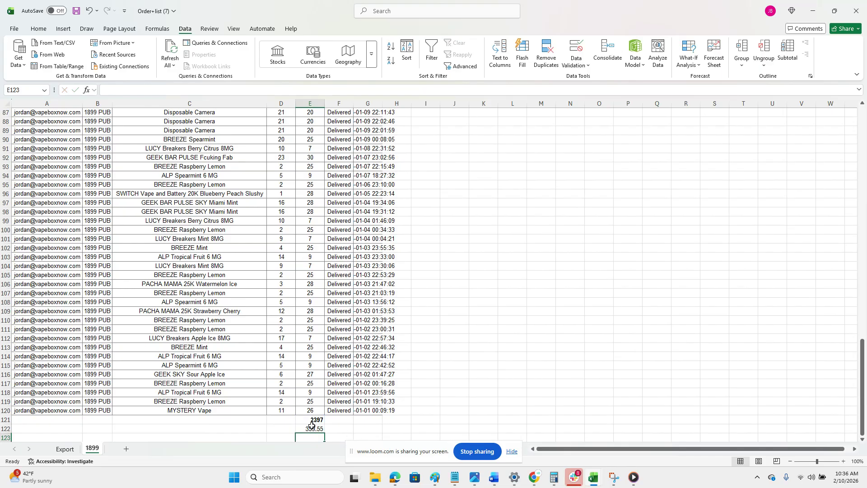
{"action": "left_click", "coordinate": [313, 428]}
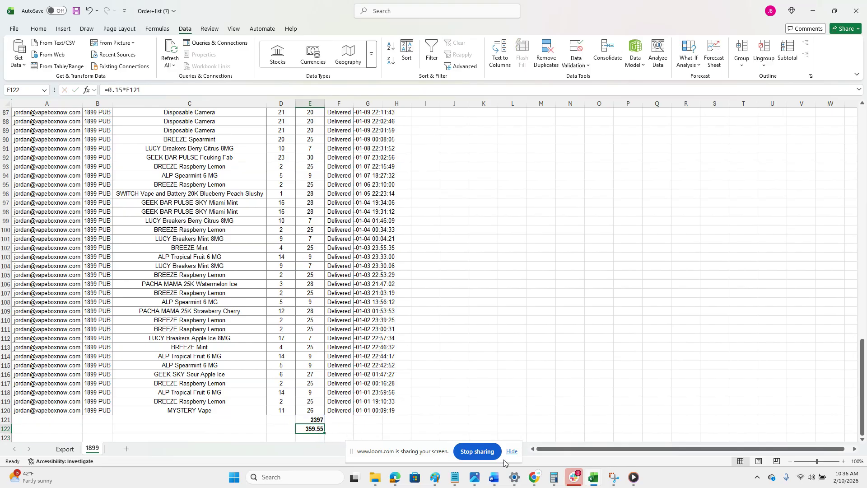
{"action": "left_click", "coordinate": [238, 312]}
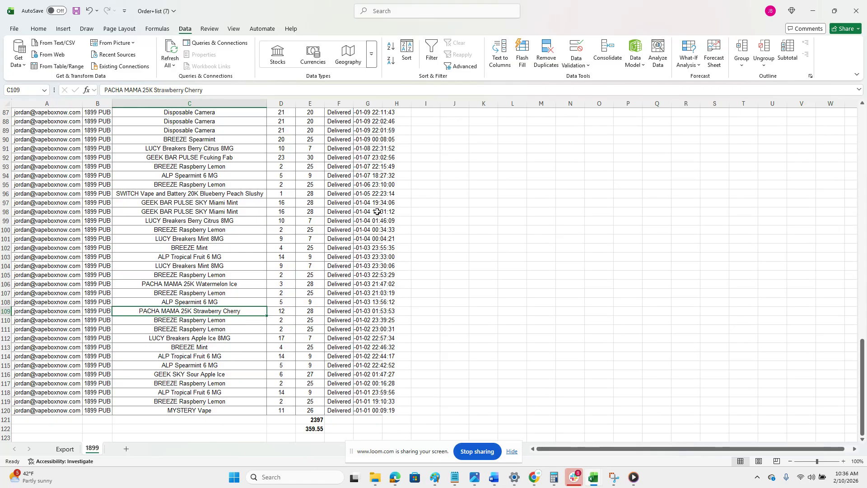
Widen the Order Time column on the 1899 sheet to fit its full dates and times.
{"action": "double_click", "coordinate": [382, 101]}
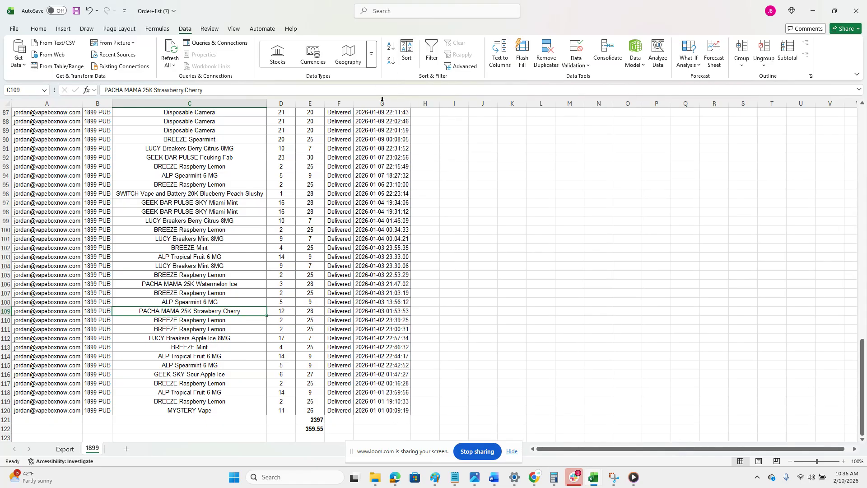
{"action": "left_click", "coordinate": [382, 265]}
{"action": "scroll", "coordinate": [165, 347], "scroll_direction": "up", "scroll_amount": 20}
{"action": "scroll", "coordinate": [165, 347], "scroll_direction": "up", "scroll_amount": 5}
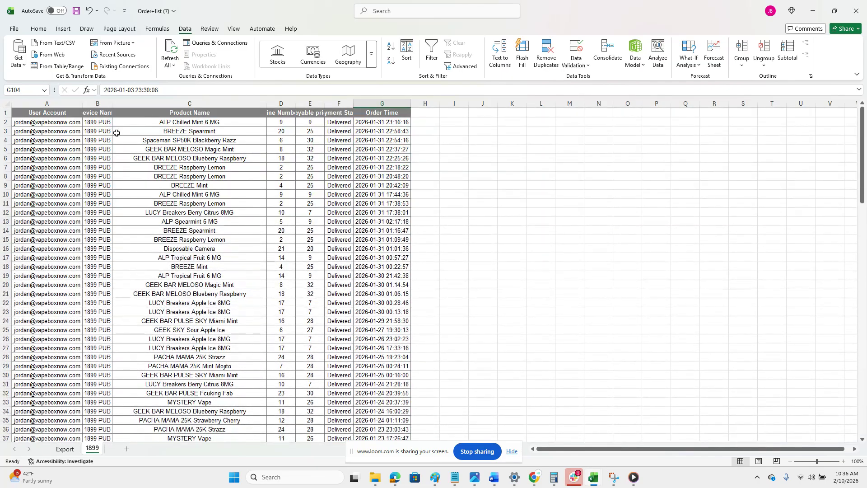
{"action": "left_click_drag", "start_coordinate": [361, 131], "coordinate": [411, 309]}
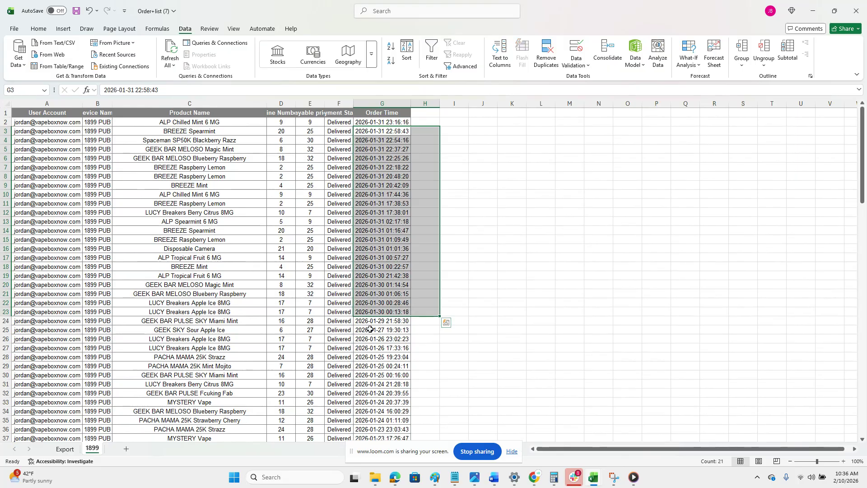
{"action": "left_click", "coordinate": [369, 329]}
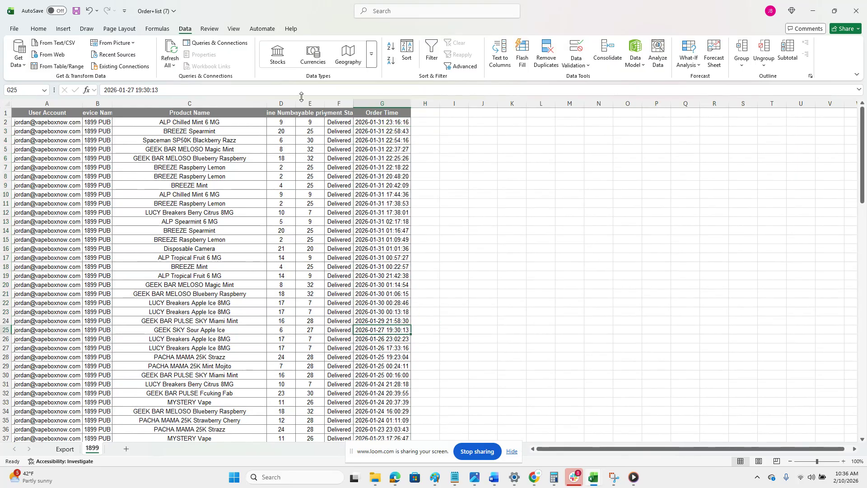
Widen the Payable price column on the 1899 sheet to fit its header.
{"action": "left_click_drag", "start_coordinate": [295, 102], "coordinate": [295, 101]}
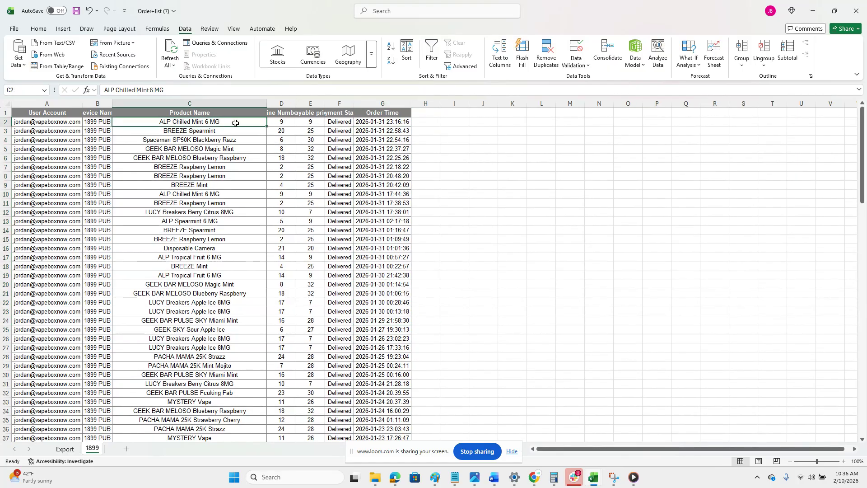
{"action": "left_click", "coordinate": [311, 103]}
{"action": "double_click", "coordinate": [324, 103]}
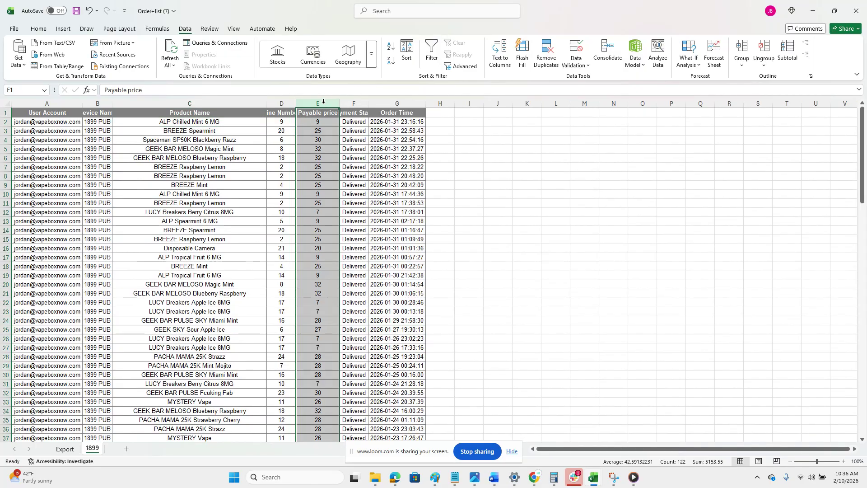
{"action": "left_click", "coordinate": [316, 116]}
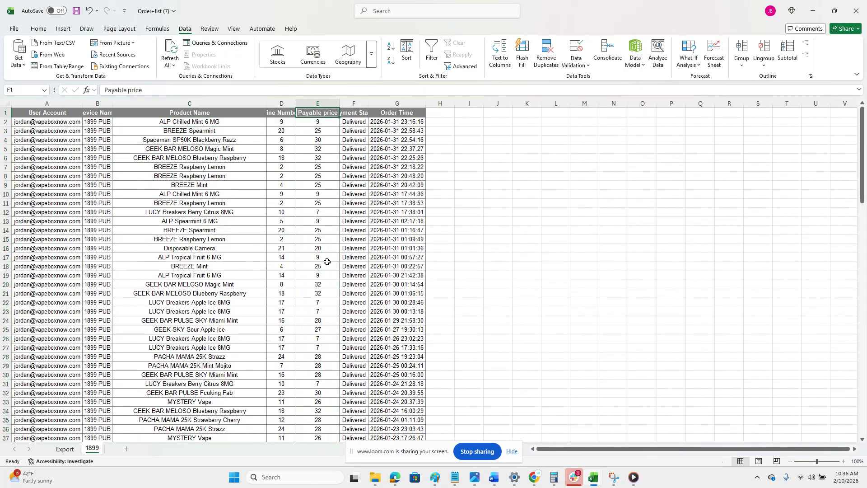
{"action": "left_click_drag", "start_coordinate": [354, 103], "coordinate": [363, 200]}
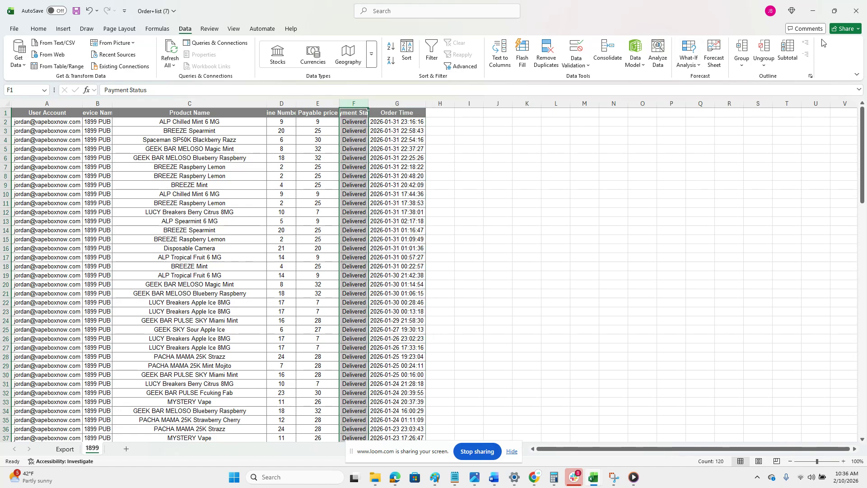
Switch to the vending software's Real Time Transactions page in Chrome and check the order date range from 2026-01-01 to 2026-01-31.
{"action": "left_click", "coordinate": [810, 16]}
{"action": "left_click", "coordinate": [812, 15]}
{"action": "left_click", "coordinate": [811, 17]}
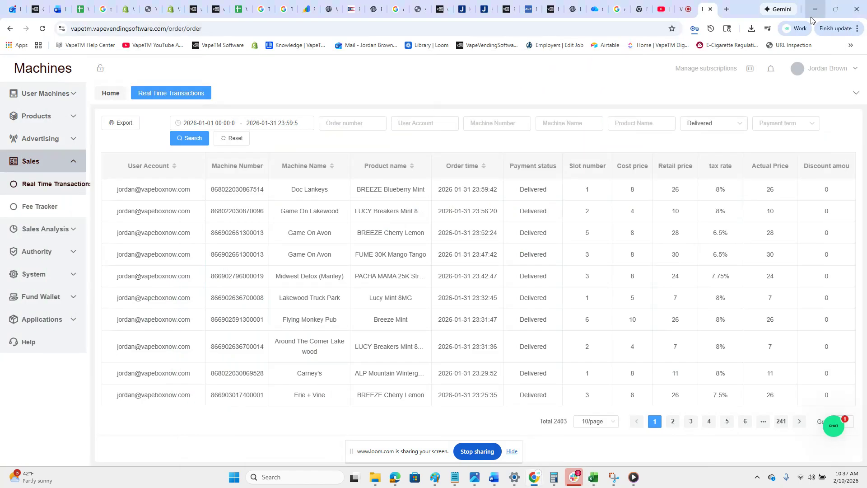
{"action": "left_click", "coordinate": [188, 124]}
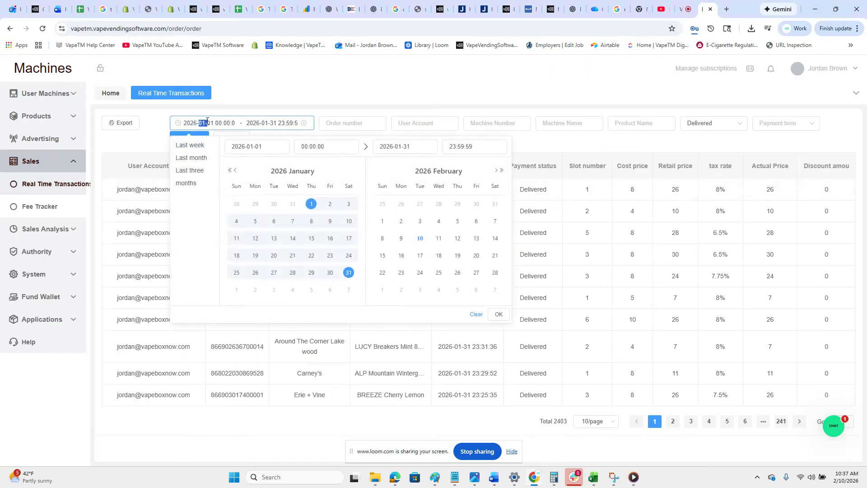
{"action": "left_click_drag", "start_coordinate": [223, 121], "coordinate": [302, 129]}
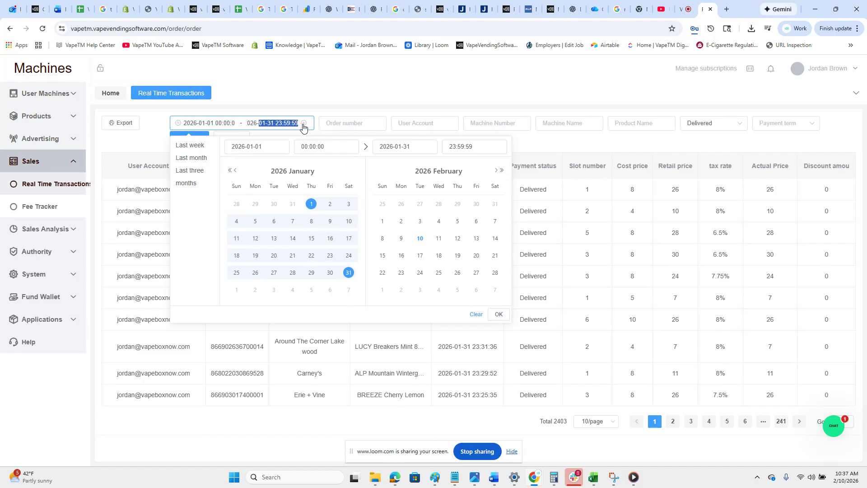
{"action": "left_click", "coordinate": [389, 105]}
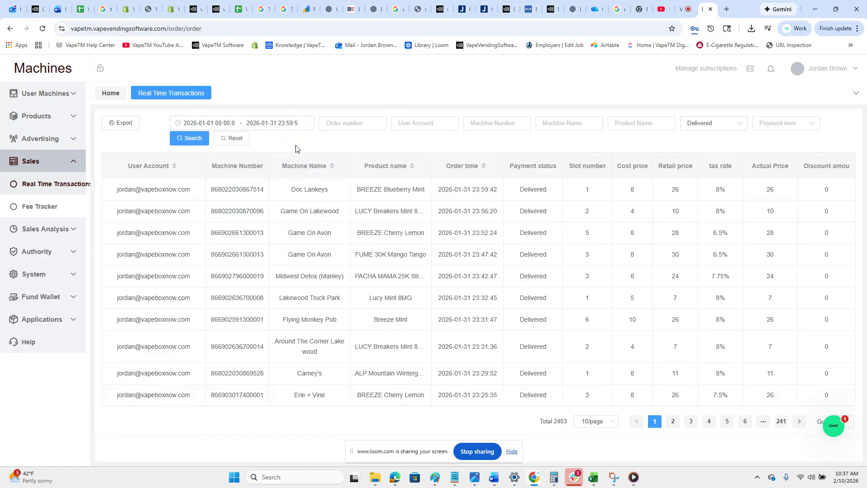
Filter the transactions by machine name 1899 and browse the results through page 4.
{"action": "left_click", "coordinate": [552, 125]}
{"action": "type", "text": "1"}
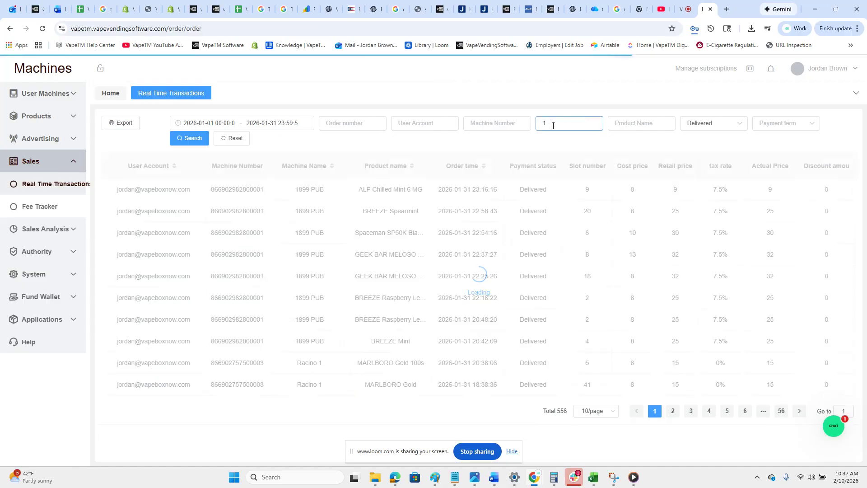
{"action": "type", "text": "899"}
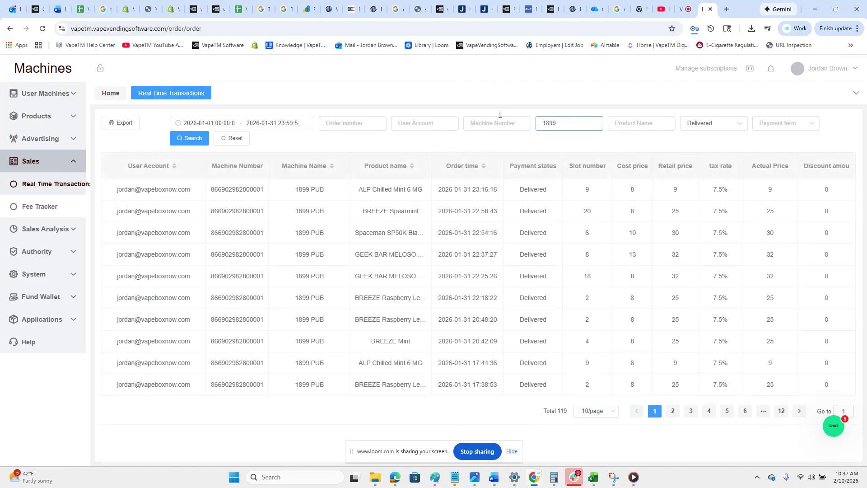
{"action": "left_click", "coordinate": [189, 138]}
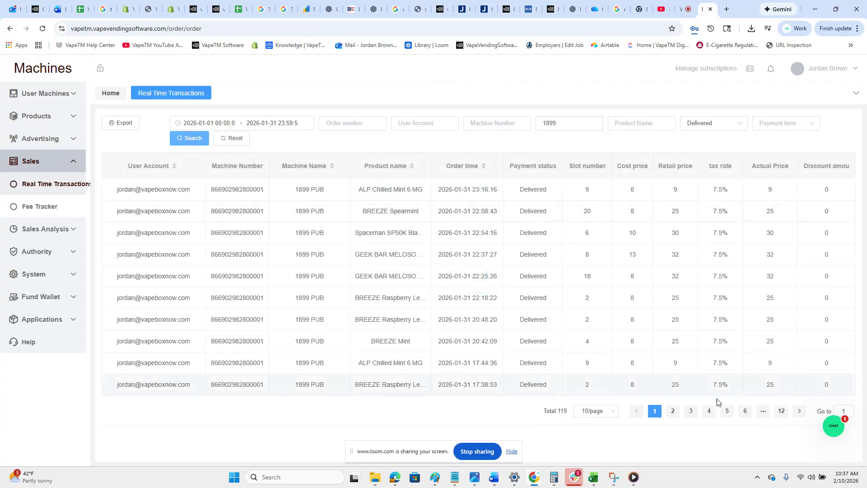
{"action": "left_click", "coordinate": [691, 411]}
{"action": "left_click", "coordinate": [709, 411]}
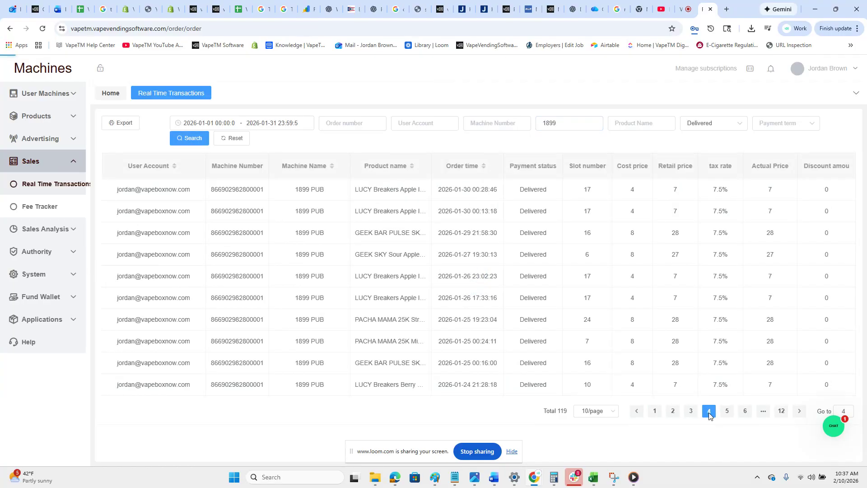
Filter the transactions by machine name "game on lakewood" instead and look over the listed orders.
{"action": "double_click", "coordinate": [570, 123]}
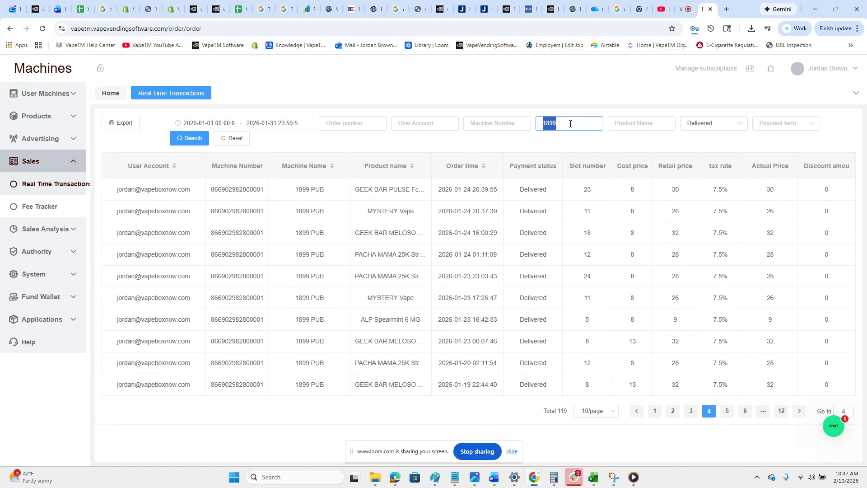
{"action": "type", "text": "game on"}
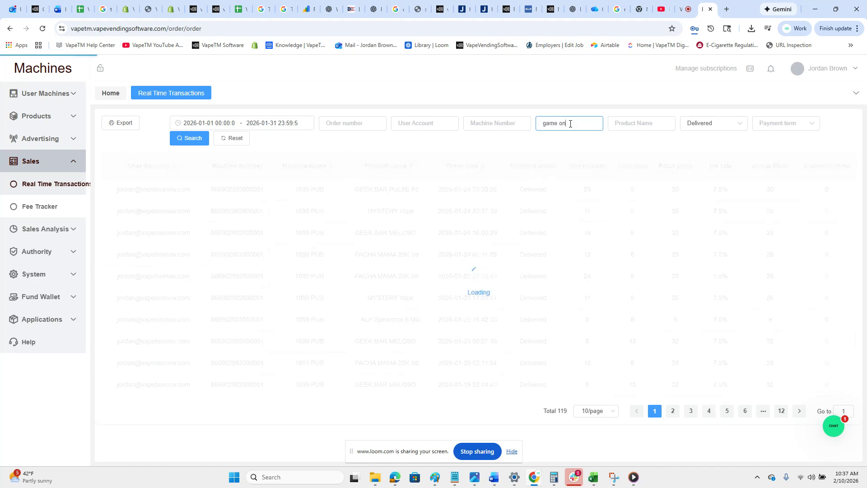
{"action": "type", "text": " lakew"}
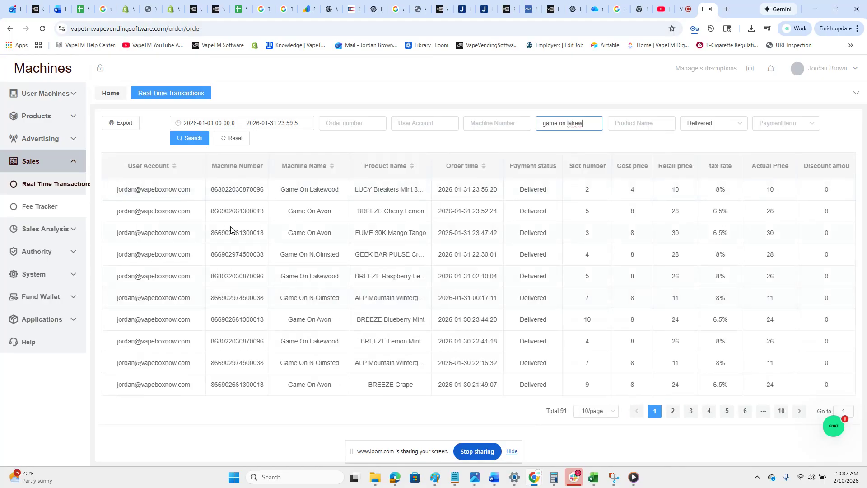
{"action": "type", "text": "ood"}
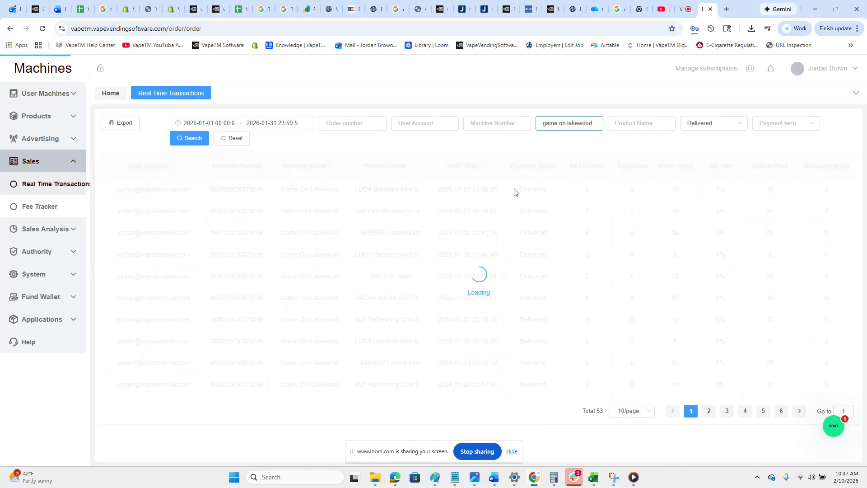
{"action": "left_click_drag", "start_coordinate": [257, 189], "coordinate": [342, 198]}
{"action": "left_click", "coordinate": [335, 296]}
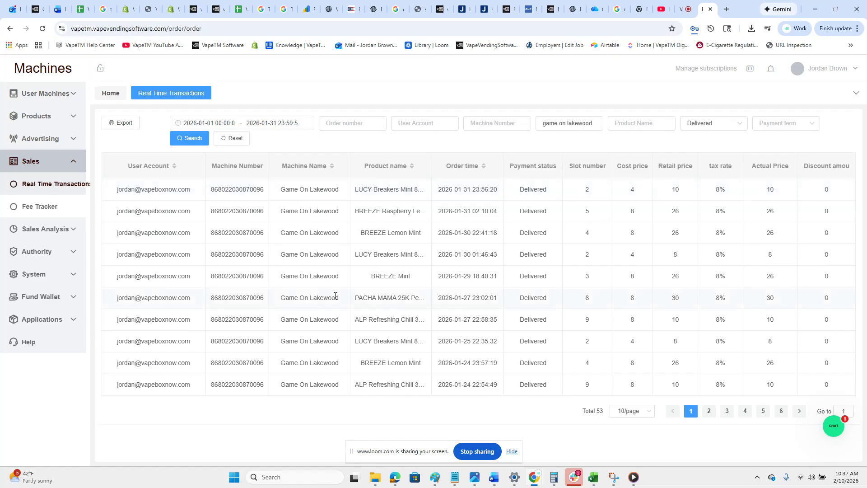
Open the order date range filter to check it, and switch to the Loom video library tab.
{"action": "left_click", "coordinate": [196, 124]}
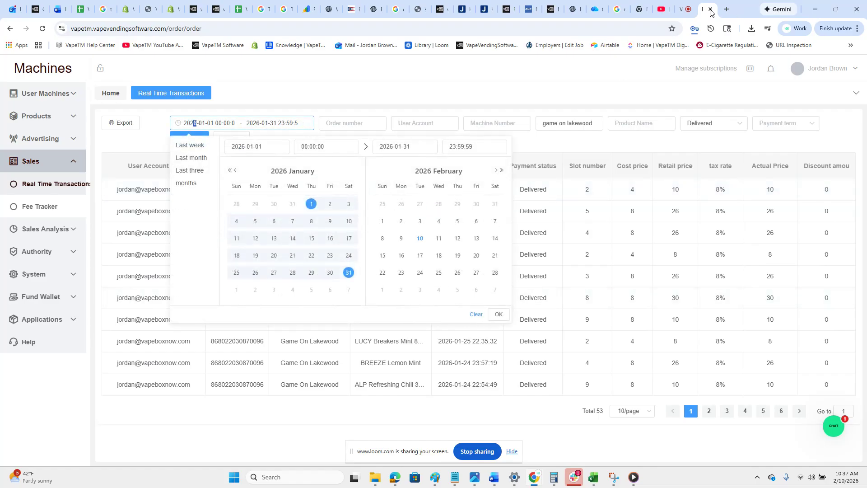
{"action": "left_click", "coordinate": [684, 9]}
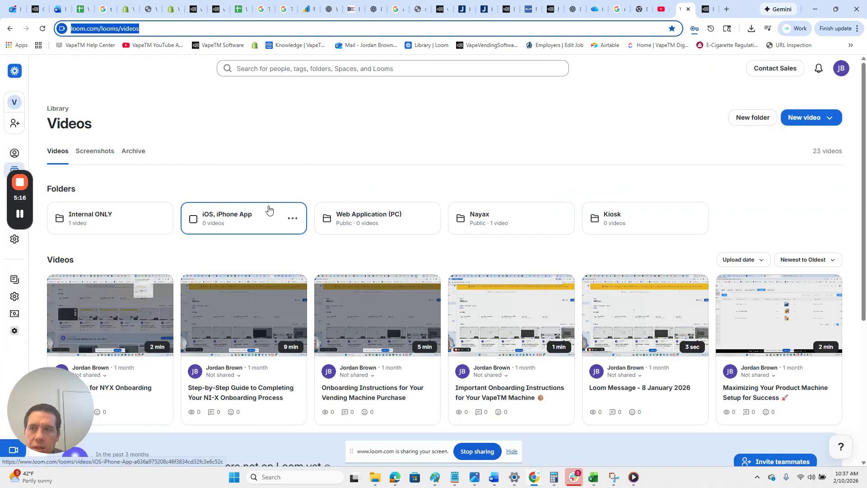